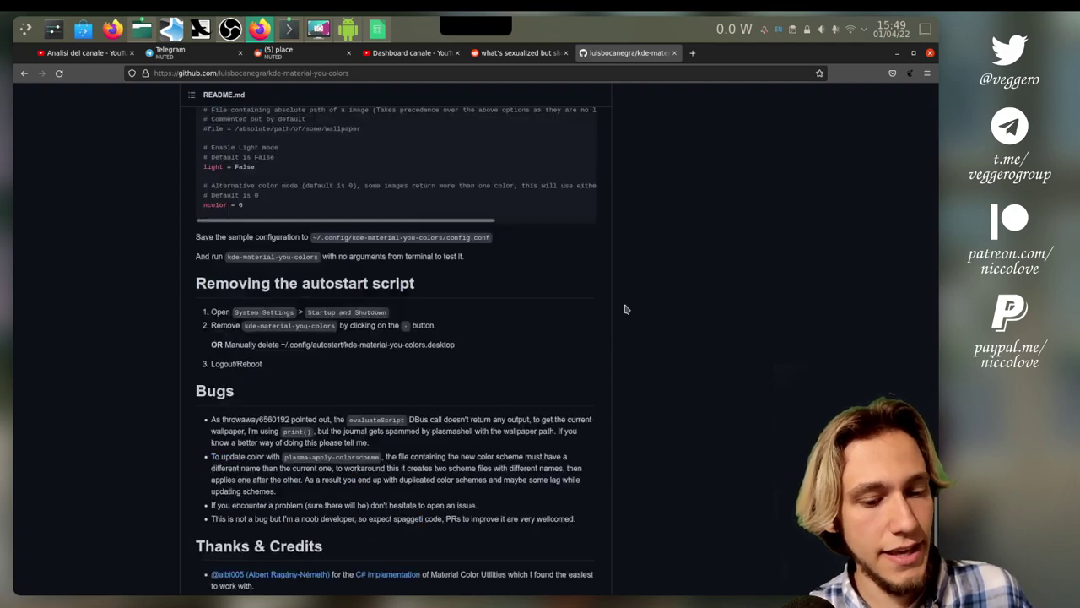
Play the README's Video demo full screen, rewound to near its beginning
scroll(625, 308, up, 20)
scroll(624, 309, down, 3)
scroll(625, 309, down, 3)
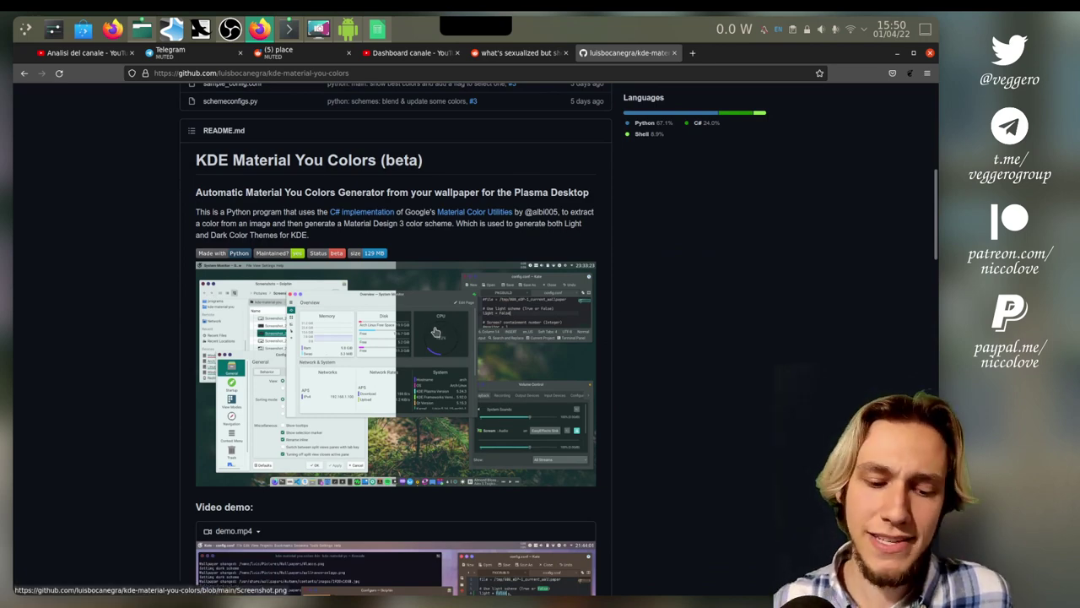
scroll(476, 355, down, 4)
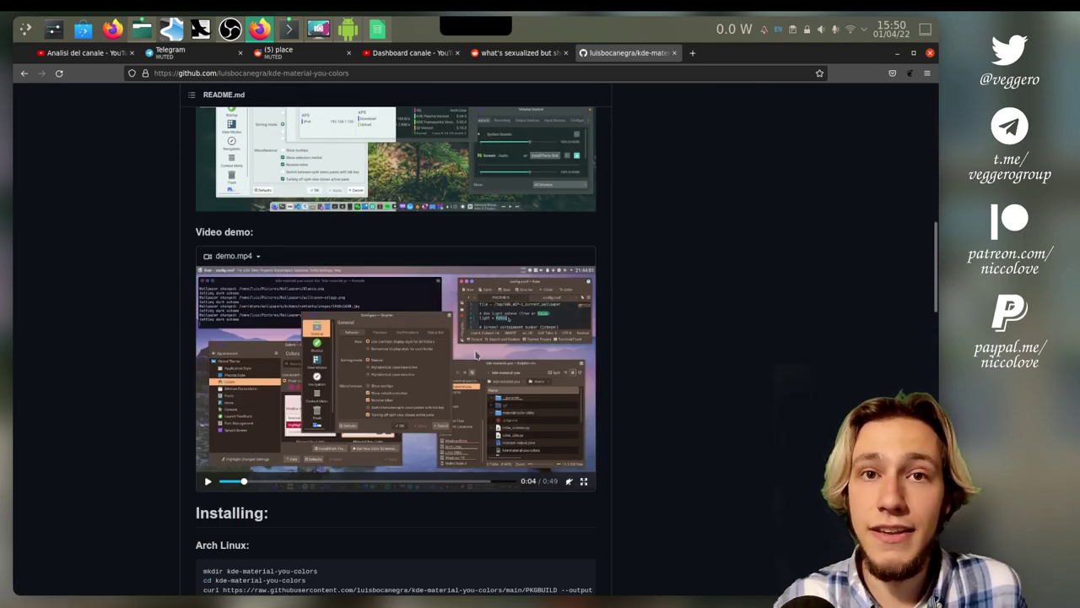
click(583, 480)
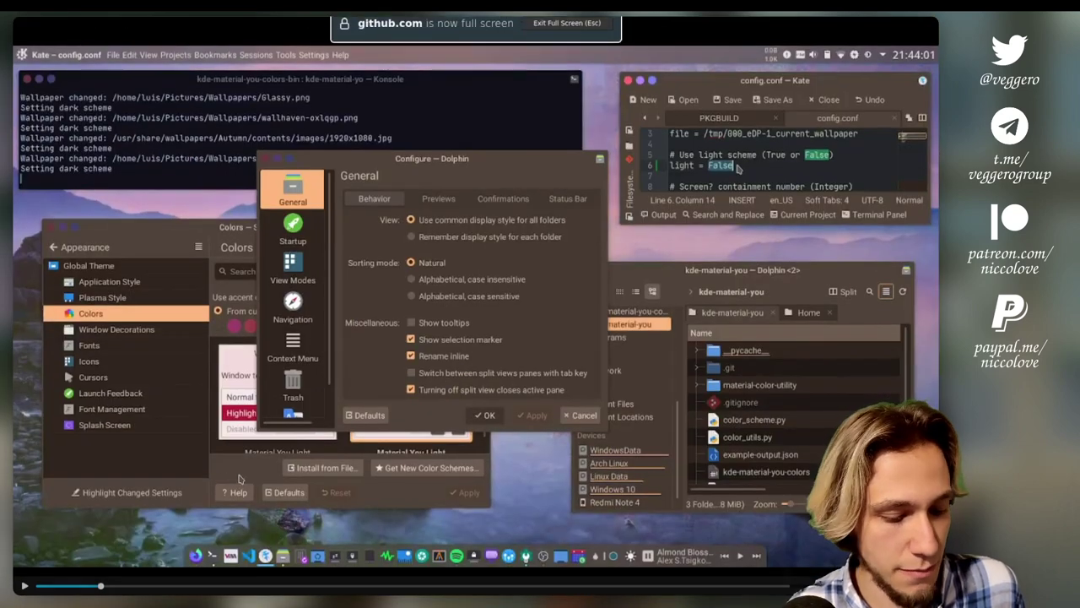
drag(83, 584, 39, 585)
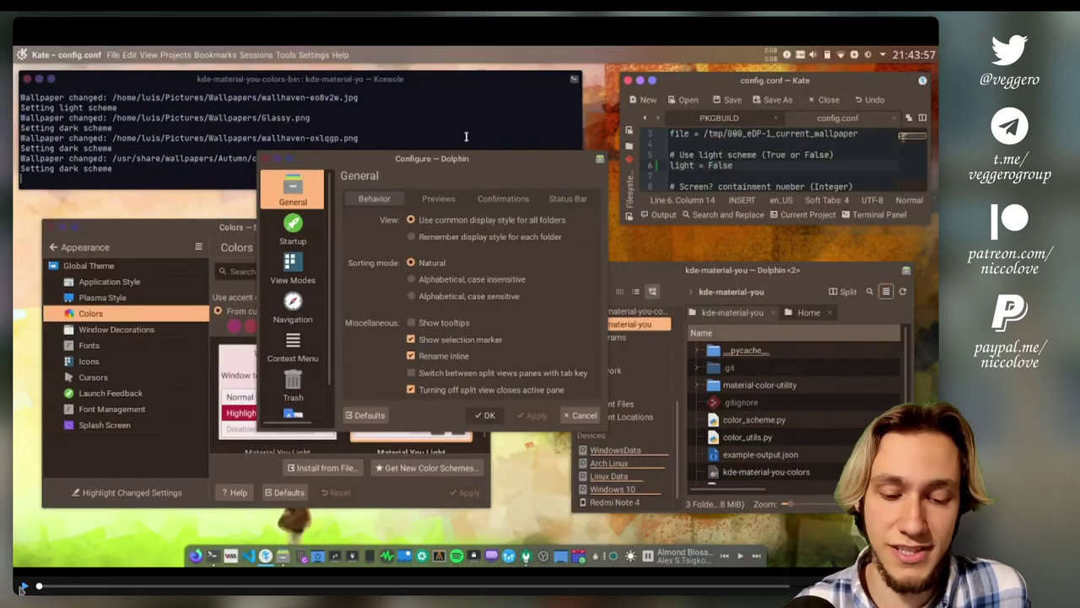
click(21, 588)
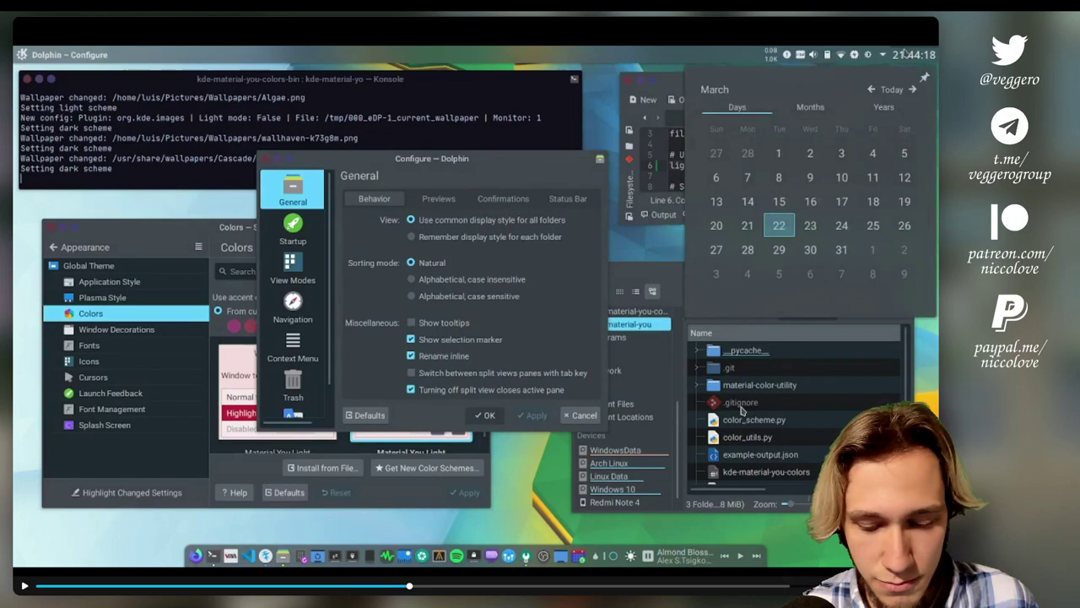
Leave the full-screen video and switch to the desktop with Dolphin and Konsole
key(Escape)
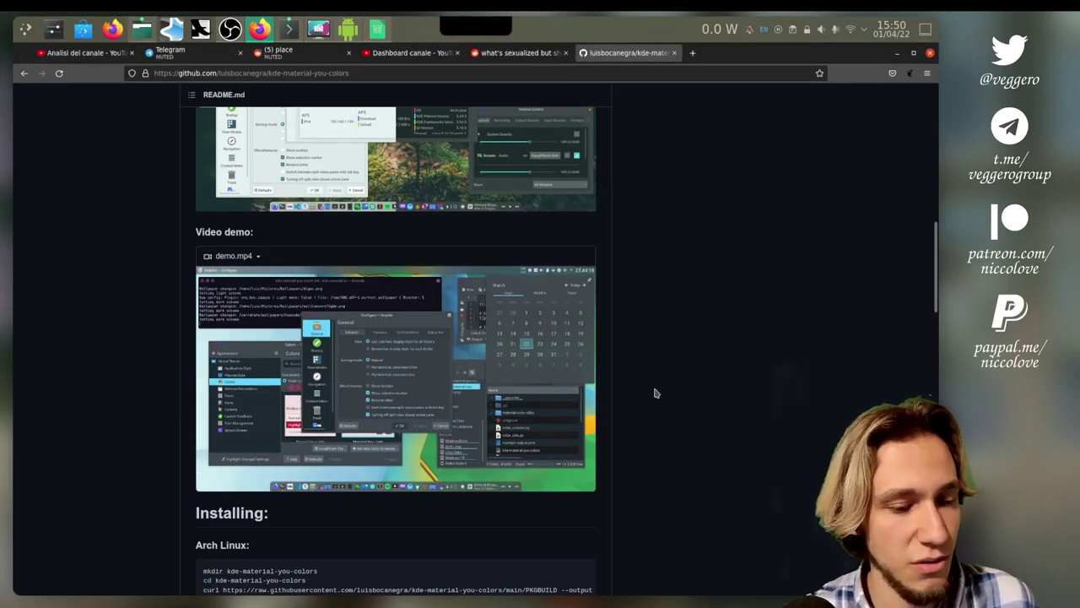
key(ctrl+F8)
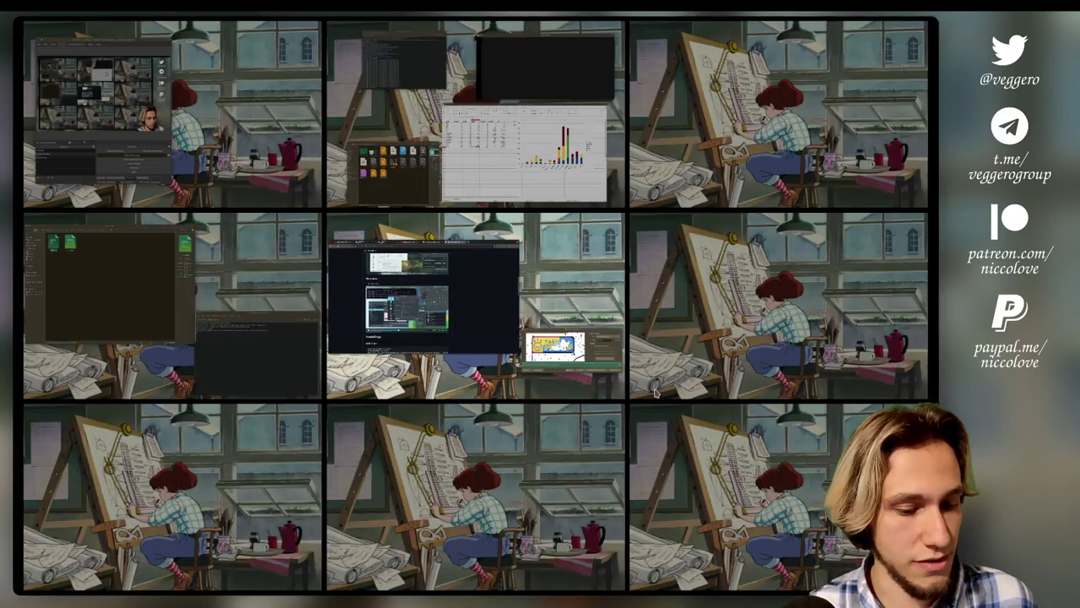
key(ctrl+F8)
key(ctrl+super+Left)
Move Konsole over Dolphin, review the MaterialYouDark output, then go to the OBS desktop
drag(714, 430, 549, 314)
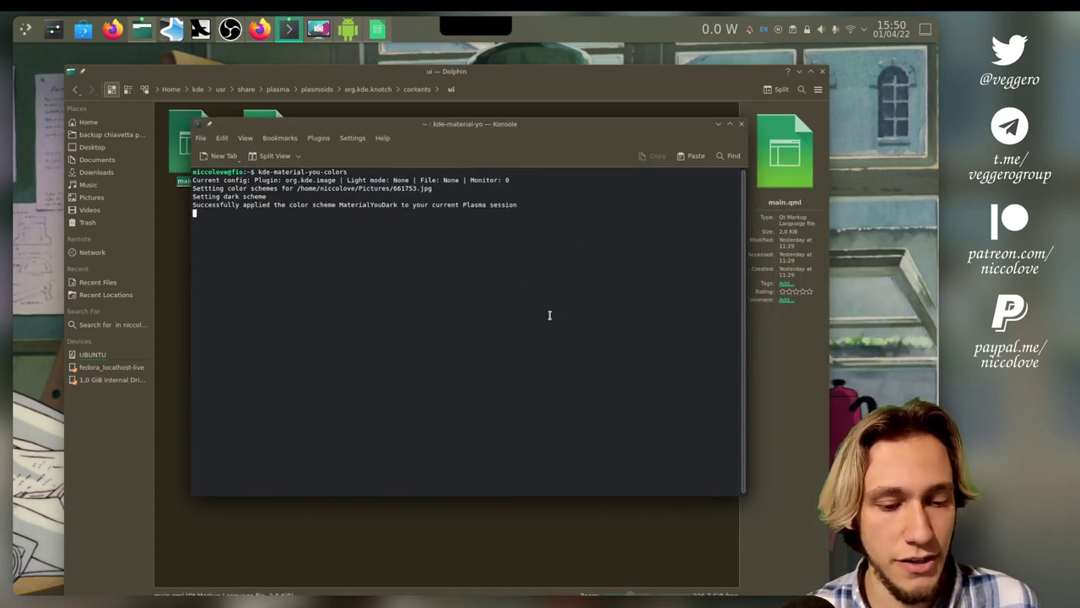
drag(801, 440, 791, 433)
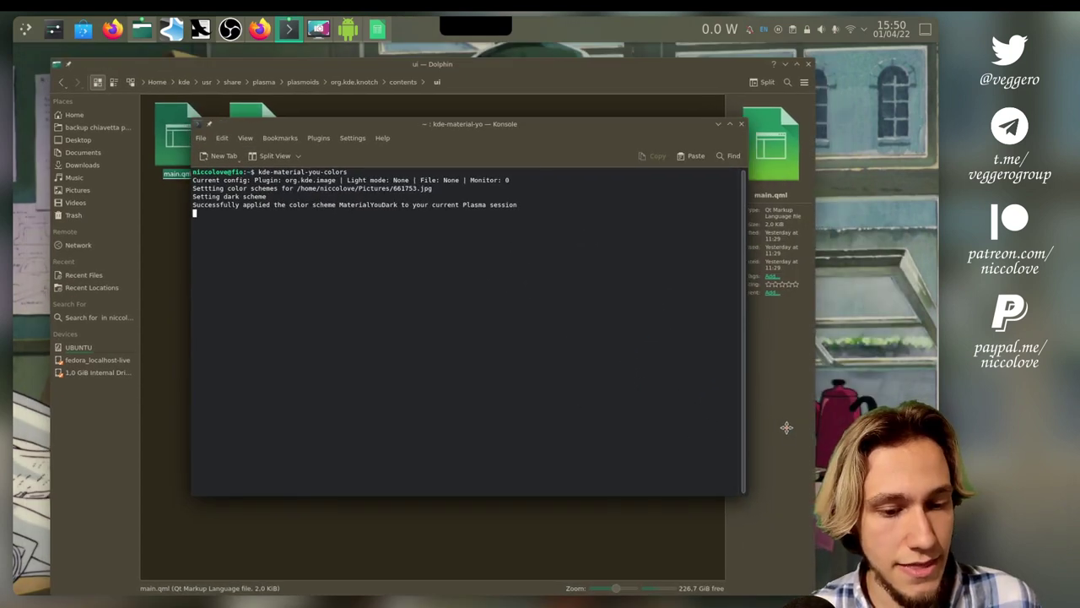
key(Up)
key(Down)
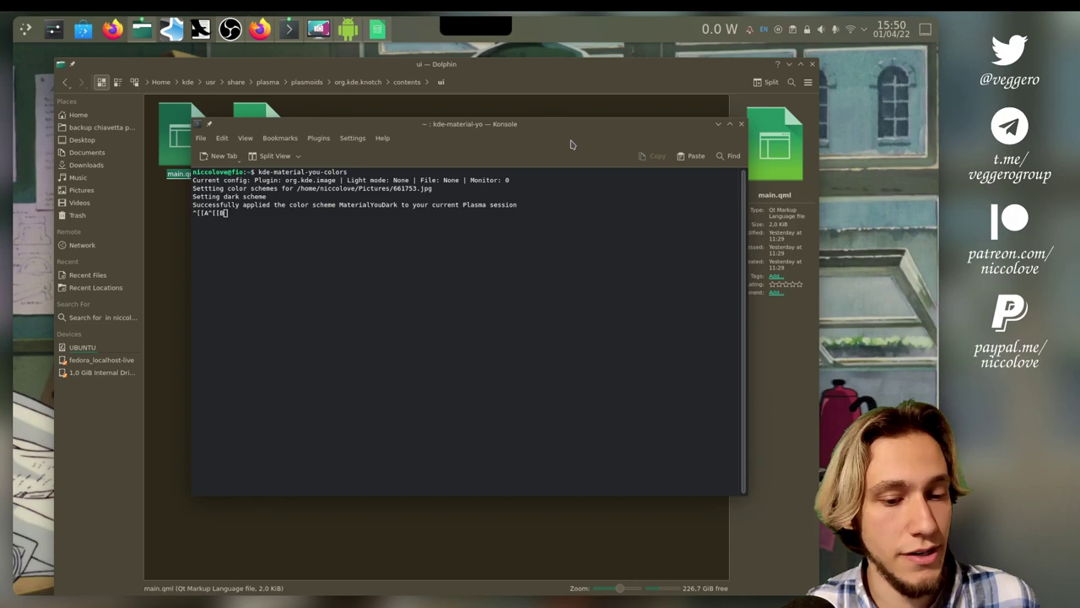
key(ctrl+super+Up)
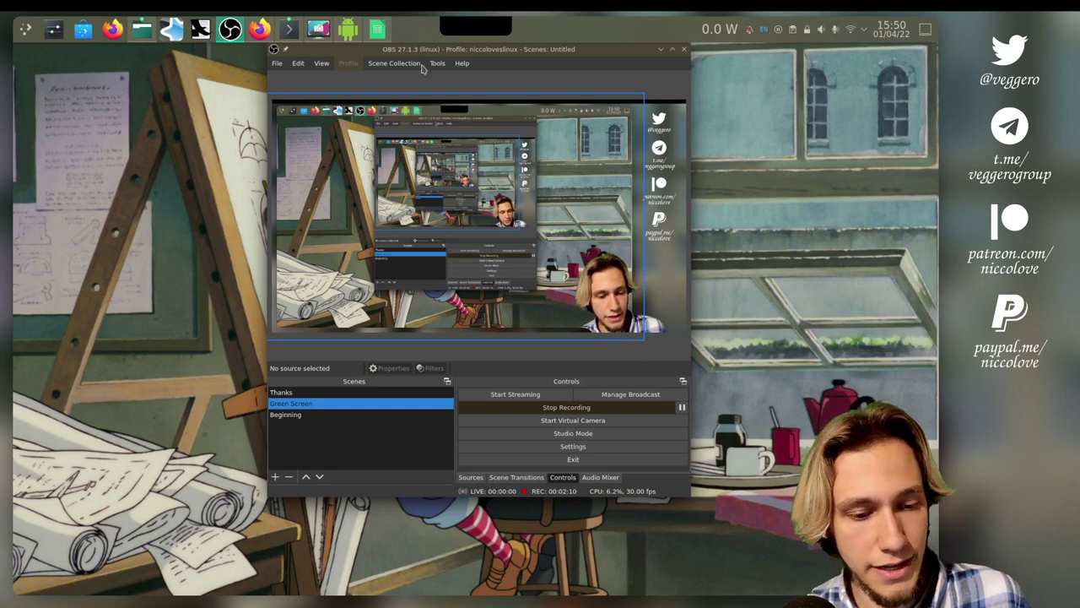
Glance at the Scene Collection menu, then stop the running OBS recording
click(395, 63)
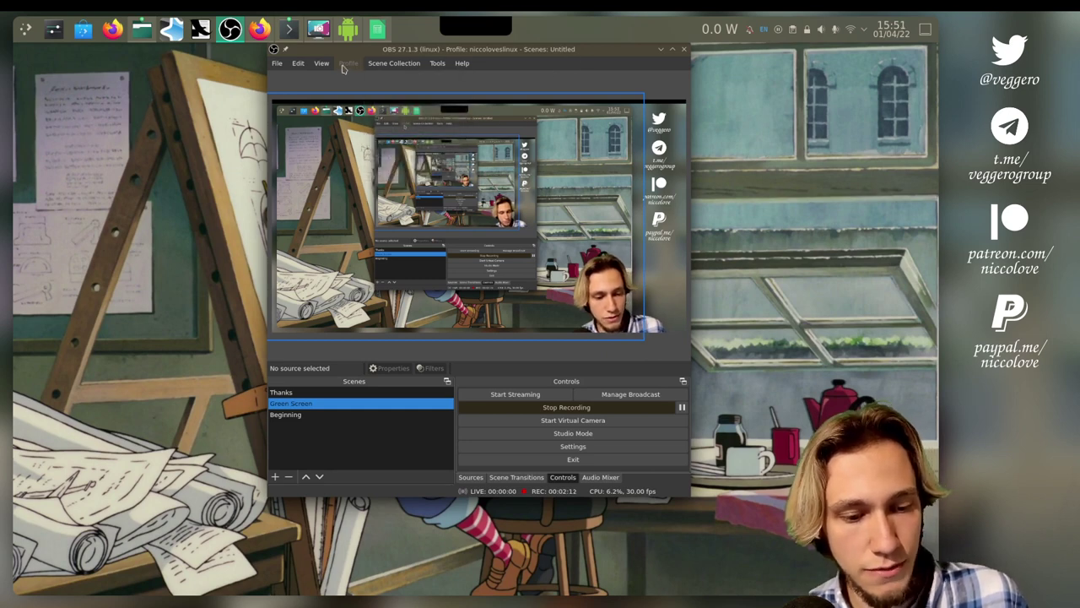
click(566, 408)
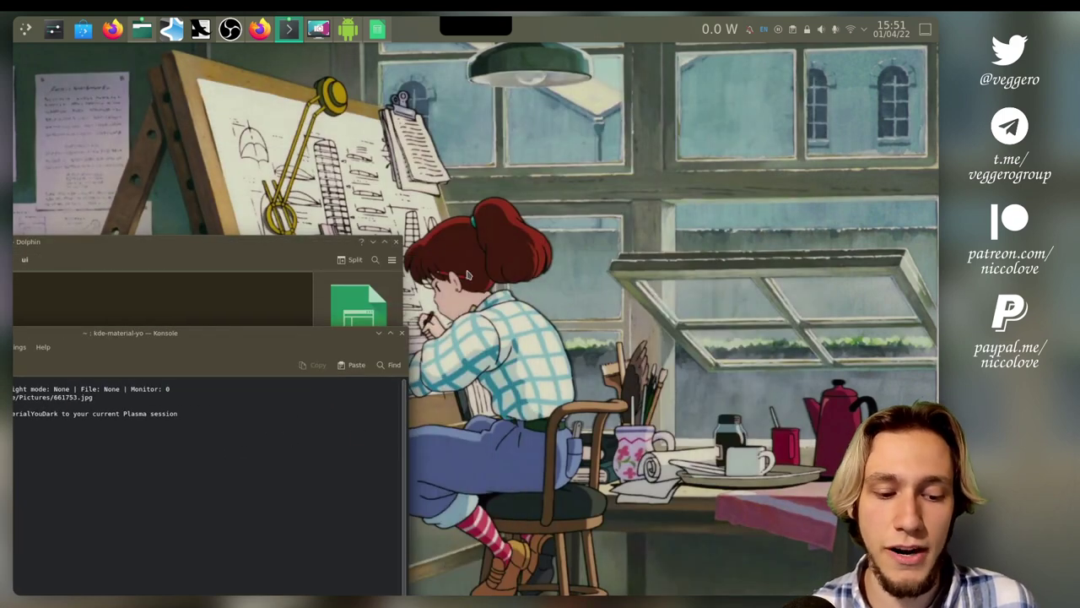
Search the widgets sidebar for 'fold' and drop a Folder View widget onto the desktop
right_click(503, 273)
click(531, 304)
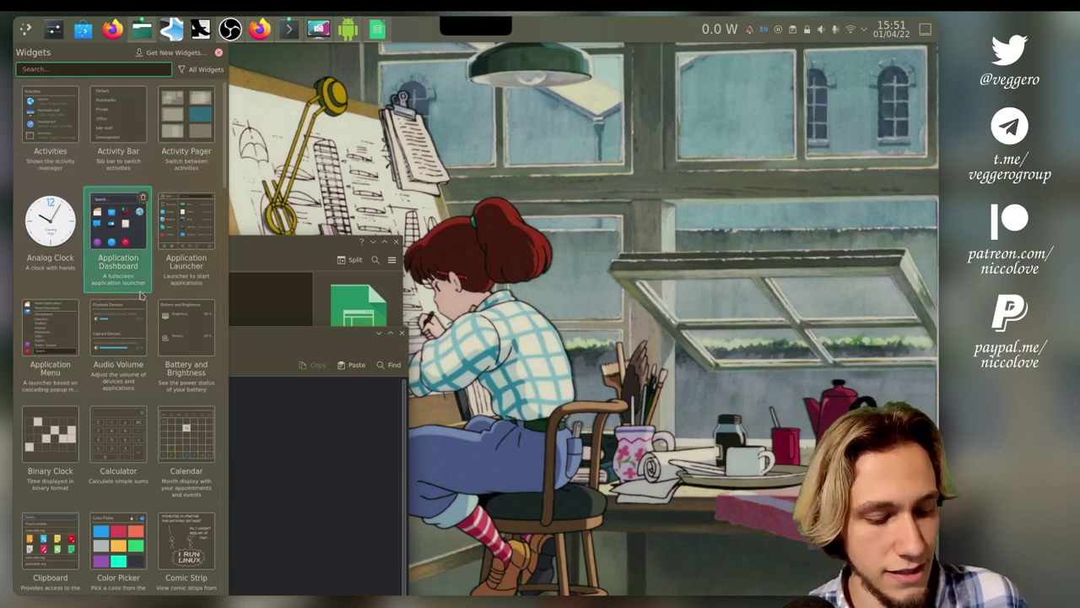
scroll(118, 241, down, 1)
scroll(118, 312, up, 1)
text(fold)
drag(50, 118, 861, 371)
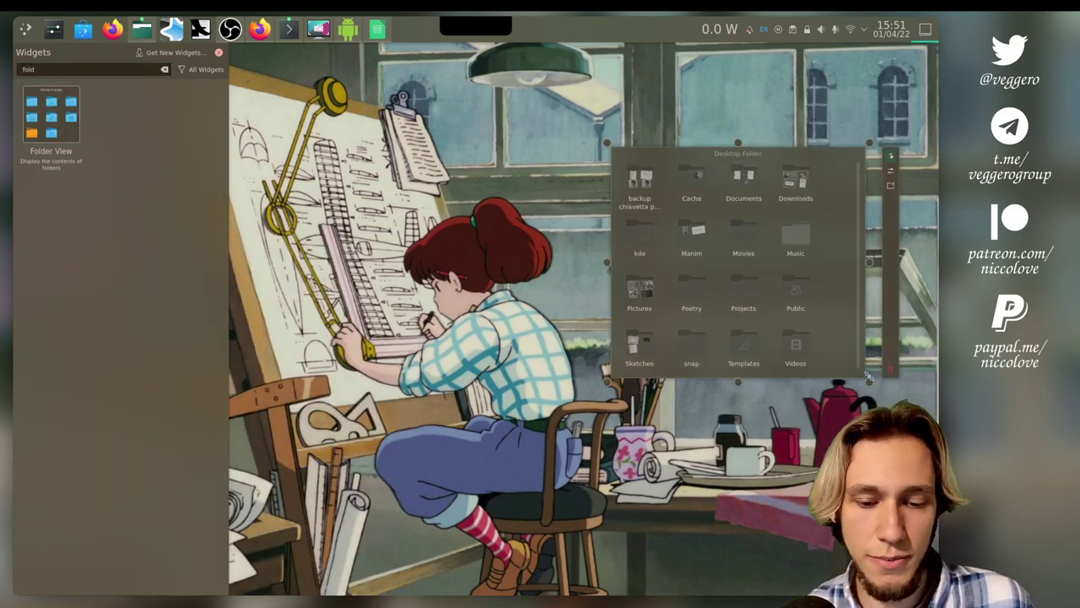
click(227, 56)
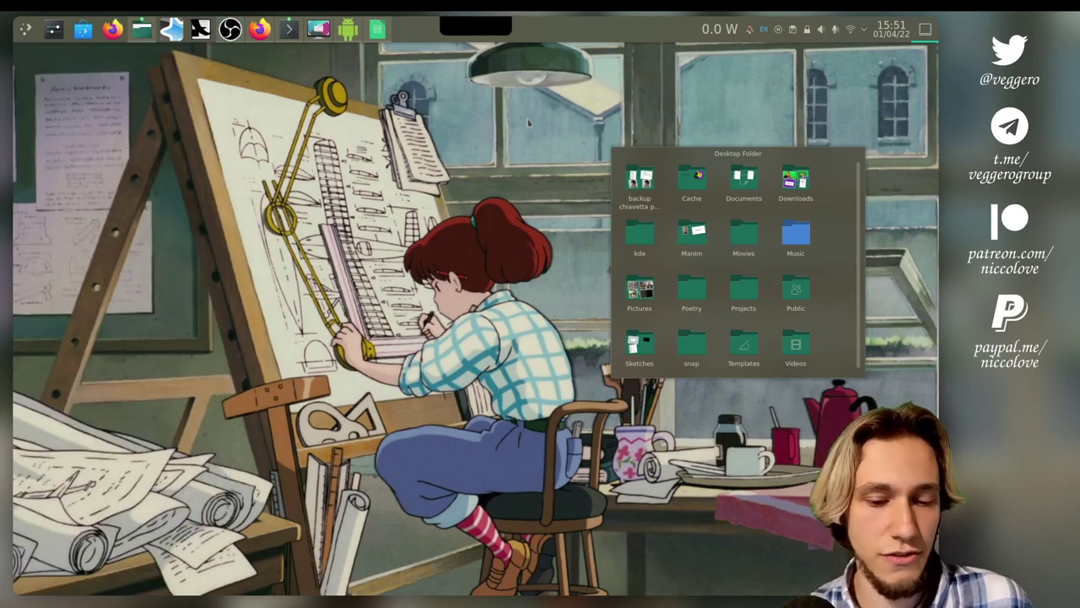
key(super)
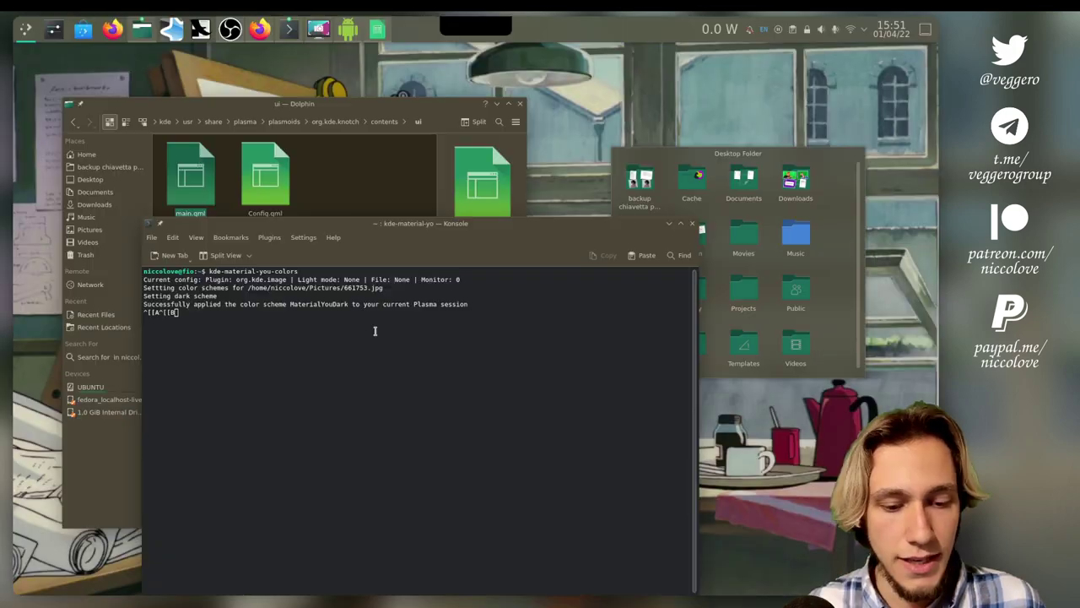
Apply the Altai and then the Cluster wallpaper, checking Konsole's output after each
key(ctrl+super+Down)
right_click(375, 332)
click(388, 340)
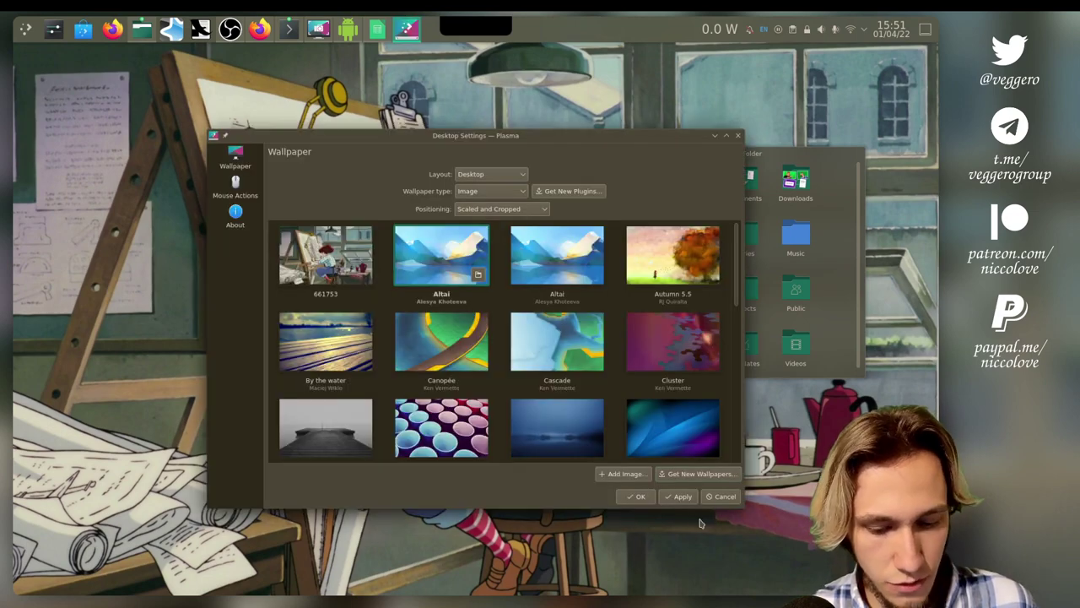
click(680, 496)
key(ctrl+super+Up)
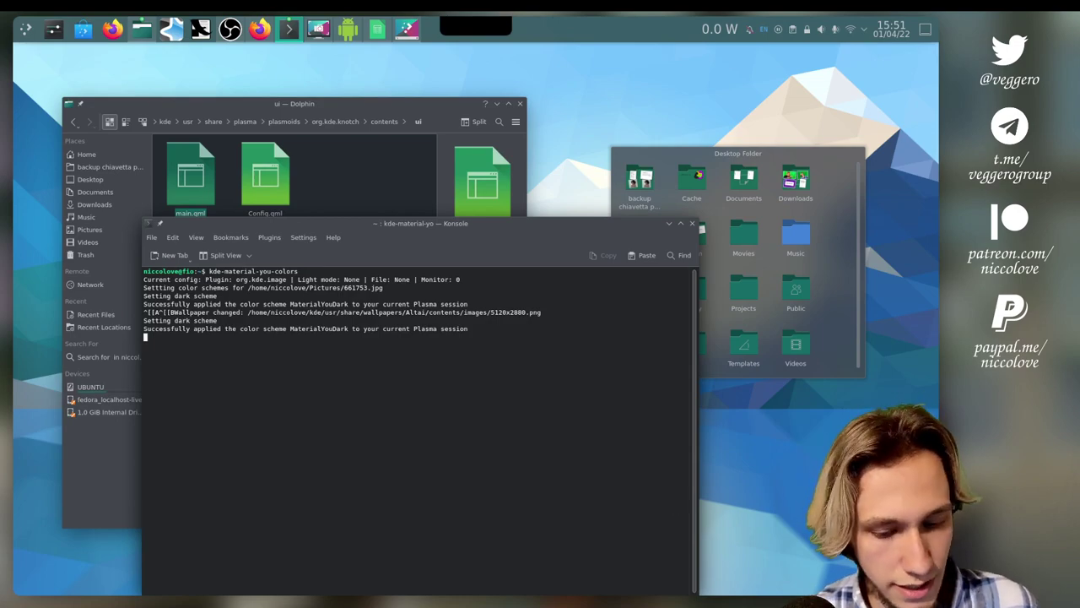
key(ctrl+super+Down)
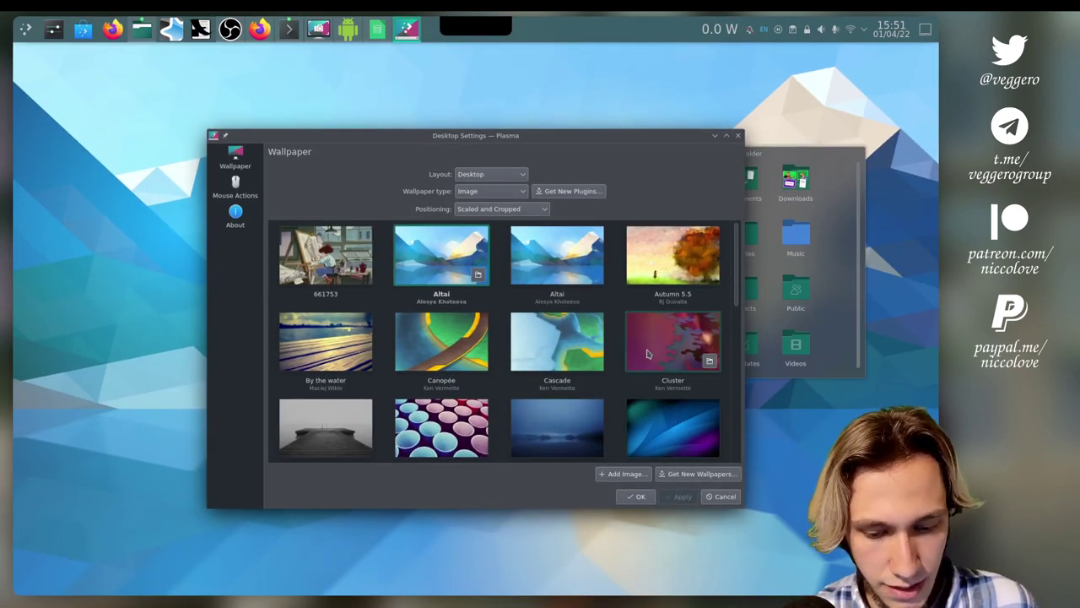
click(647, 353)
click(673, 495)
key(ctrl+super+Up)
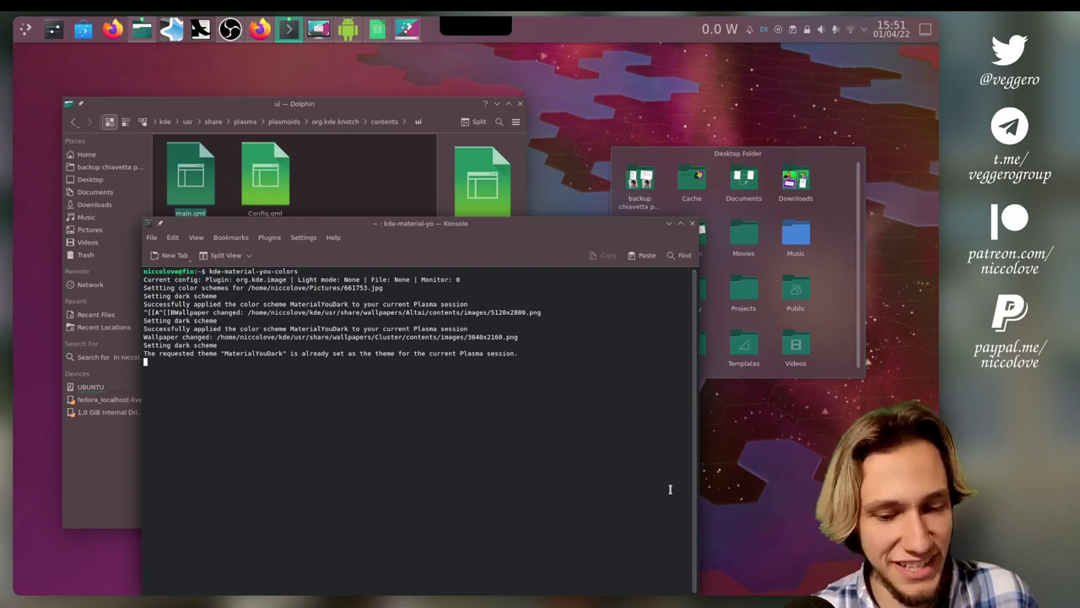
key(ctrl+super+Down)
Apply a plain green Plain Color background, then change its colour to yellow
click(485, 191)
click(486, 226)
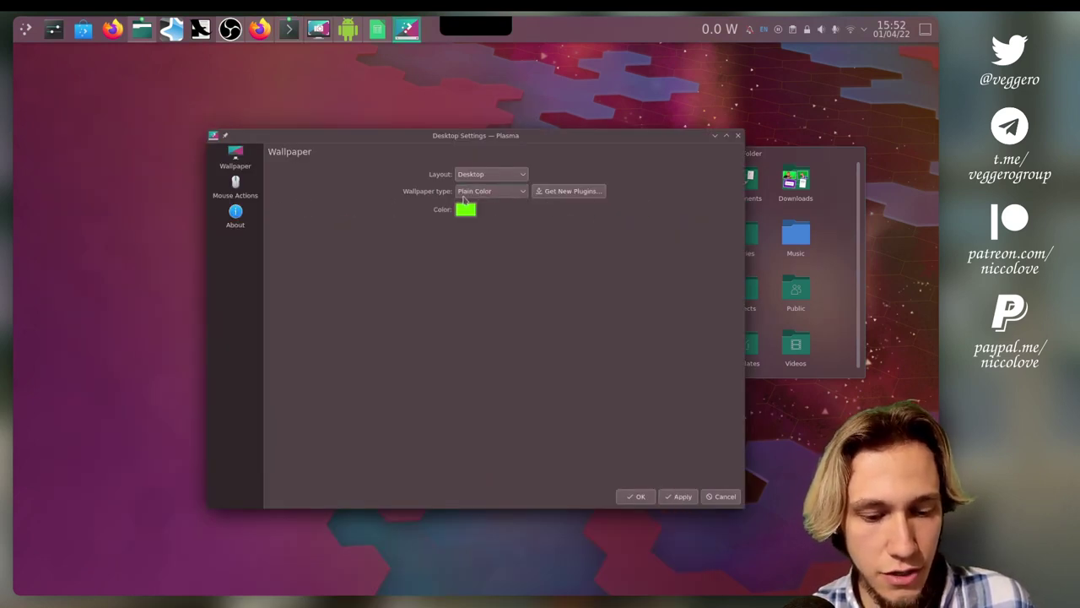
click(466, 210)
click(608, 193)
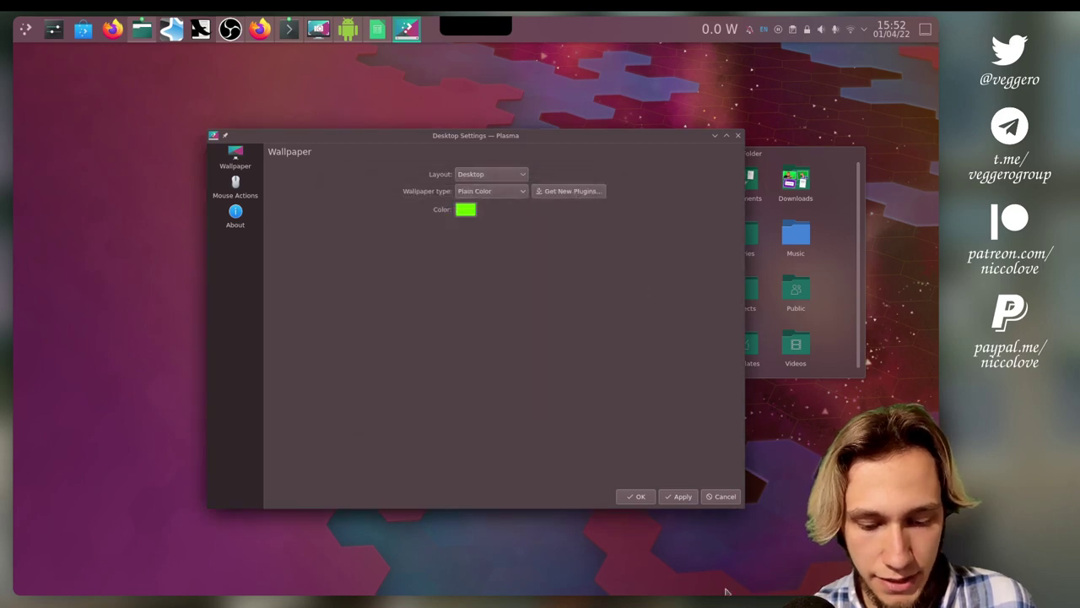
click(680, 496)
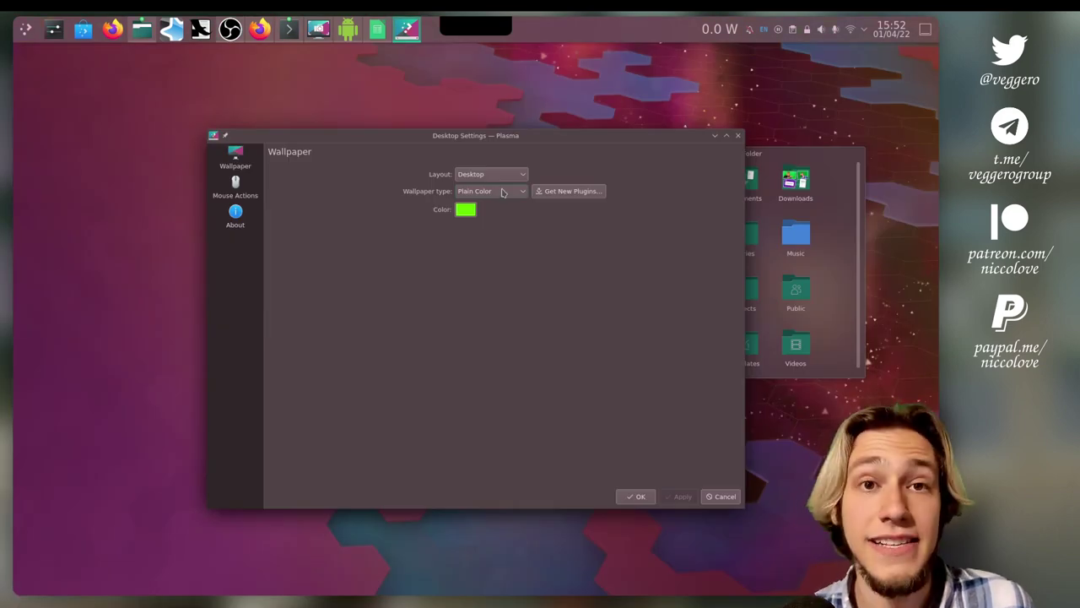
click(466, 209)
click(545, 205)
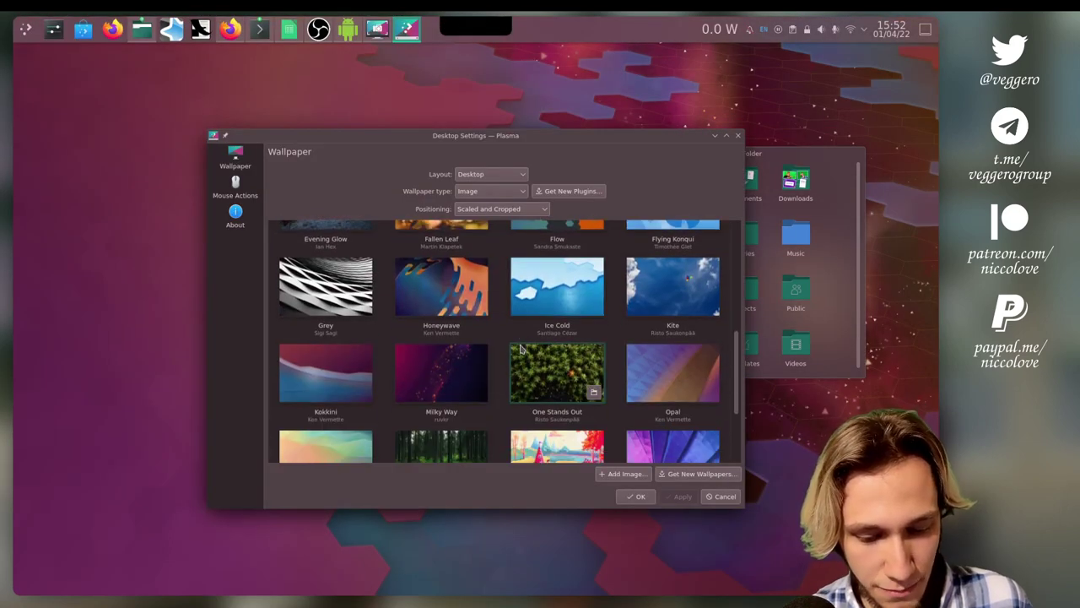
Apply the One Stands Out wallpaper, then the Opal wallpaper
scroll(521, 348, down, 1)
click(536, 338)
click(681, 497)
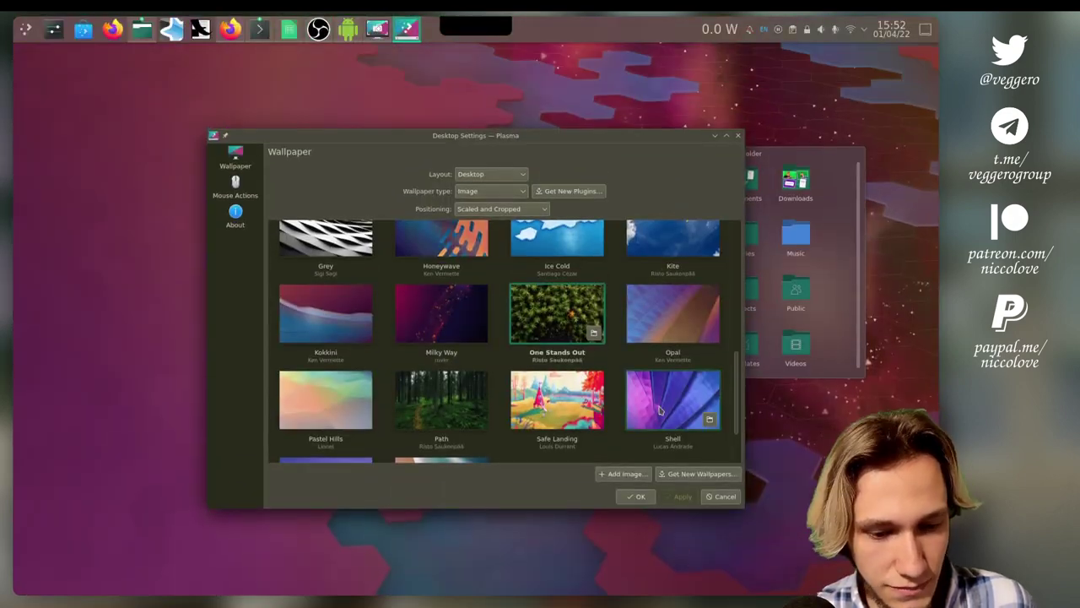
click(673, 314)
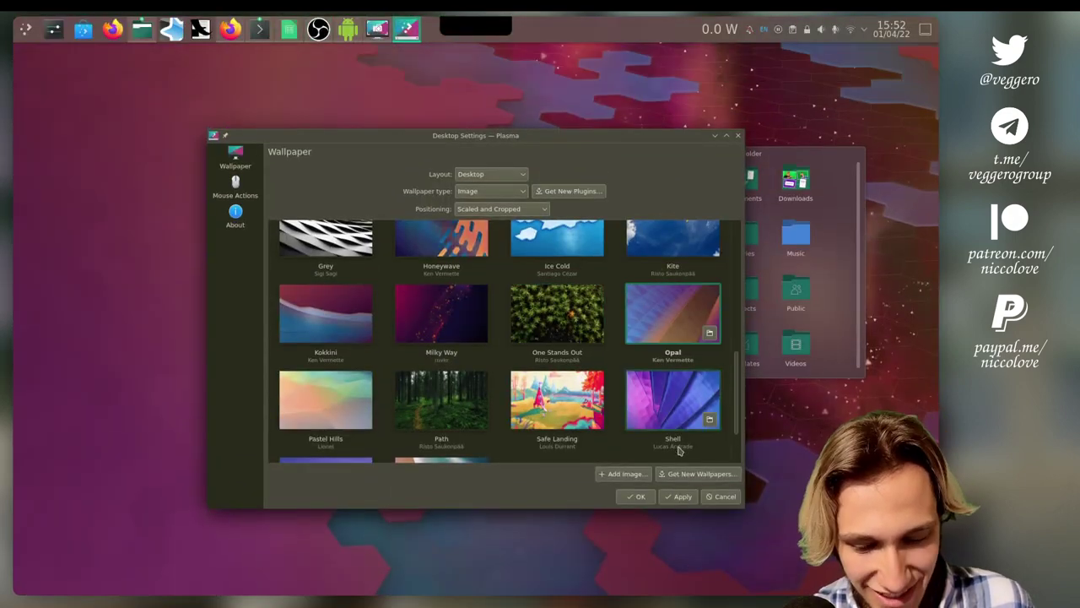
click(681, 496)
right_click(752, 434)
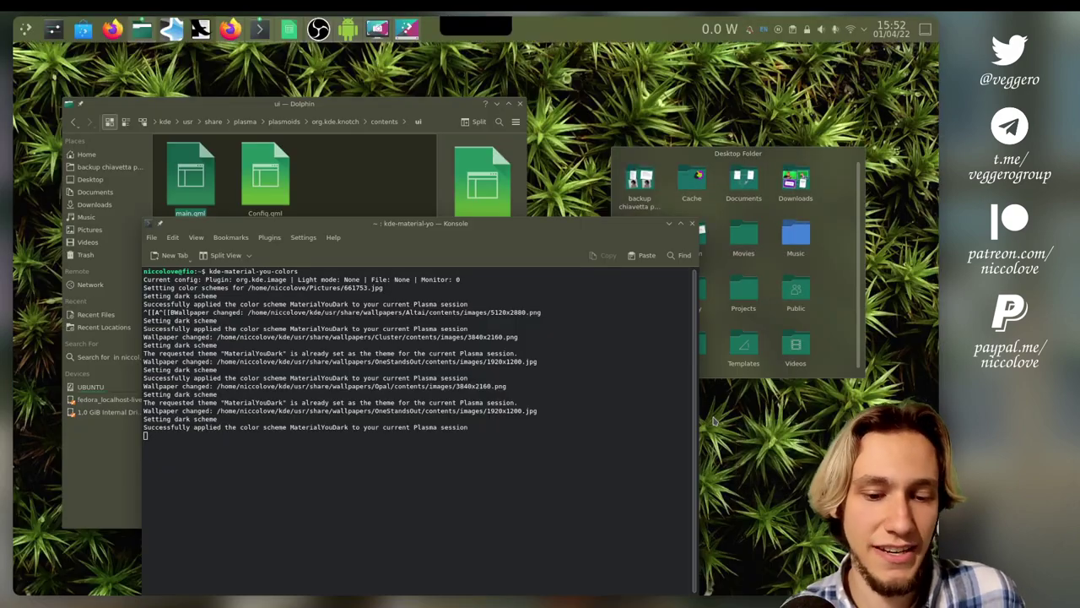
Move Konsole down-right and Dolphin right, then raise Dolphin's ui folder above the terminal
drag(566, 267, 667, 338)
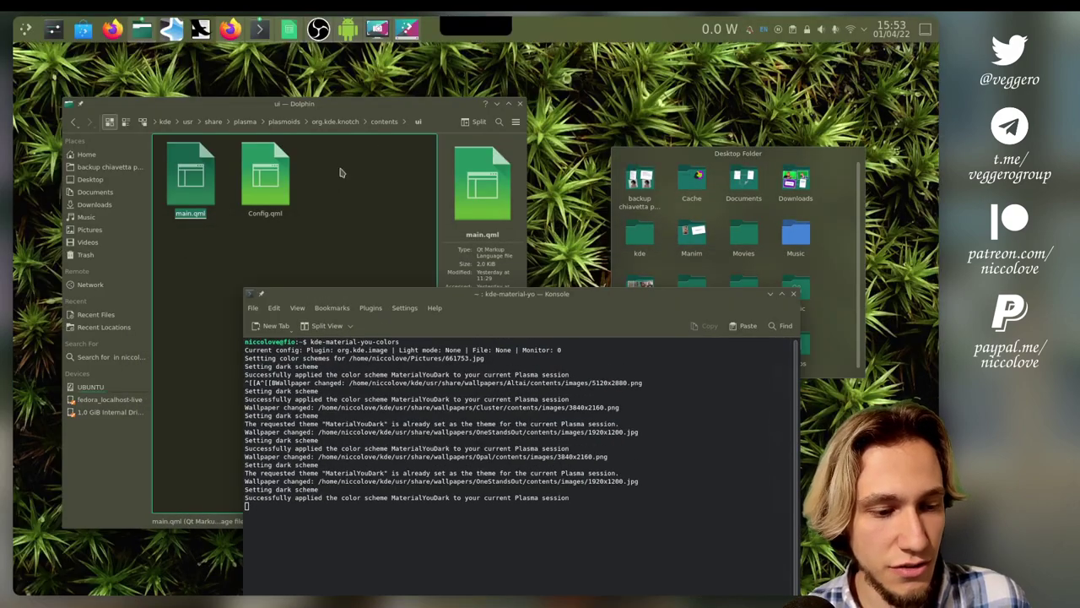
drag(324, 203, 377, 177)
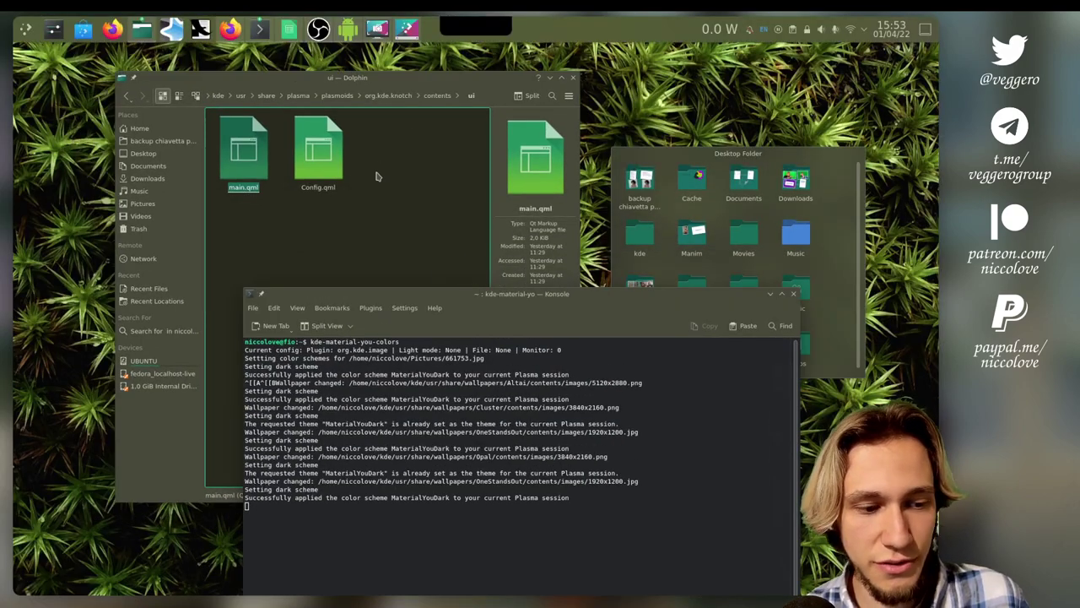
click(24, 28)
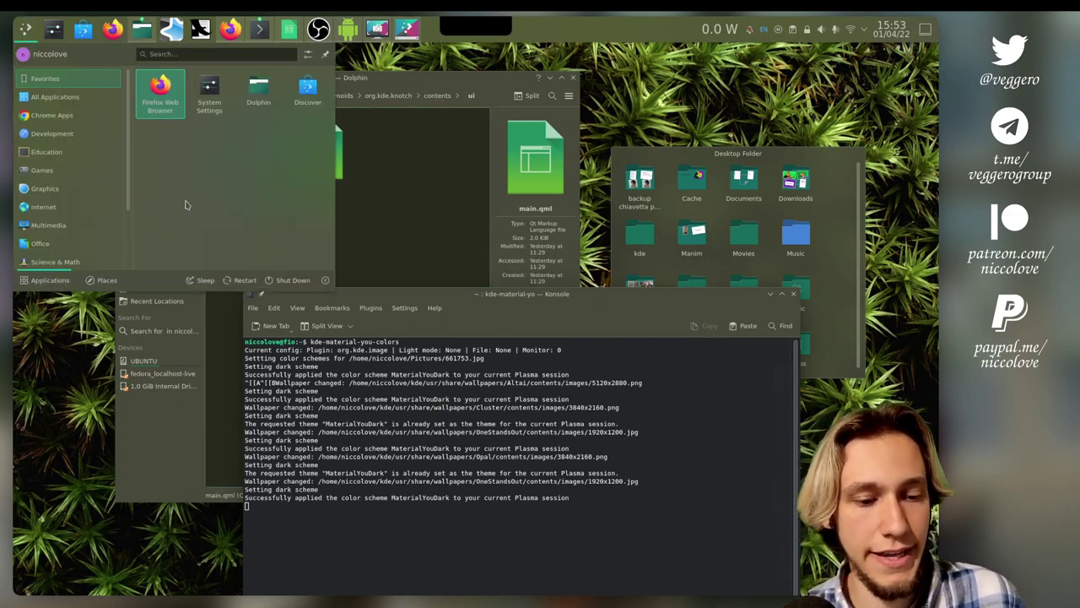
drag(186, 202, 581, 239)
key(Escape)
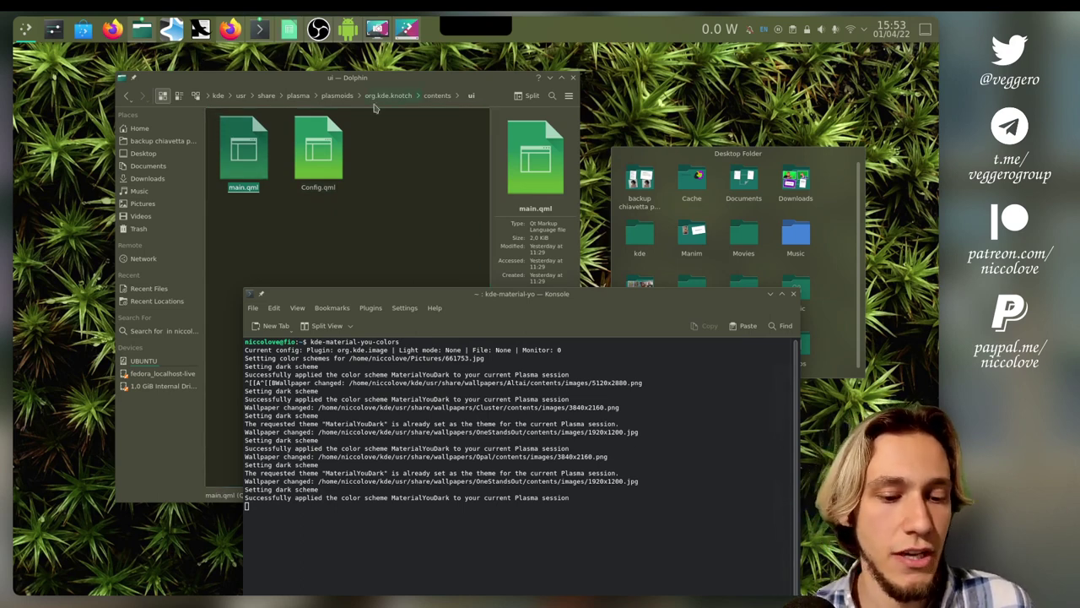
click(411, 160)
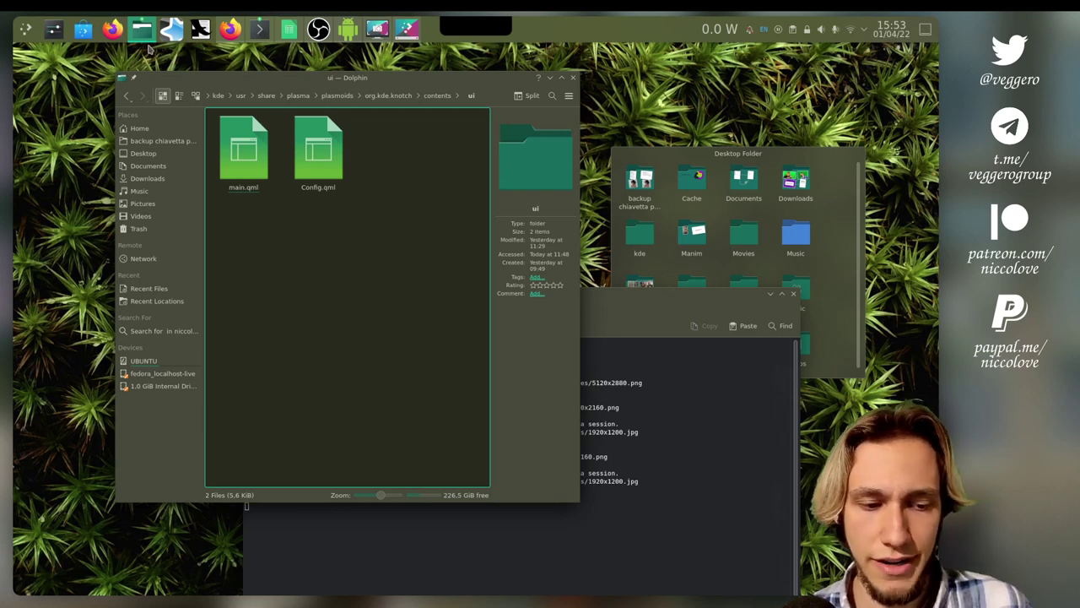
mouse_move(145, 37)
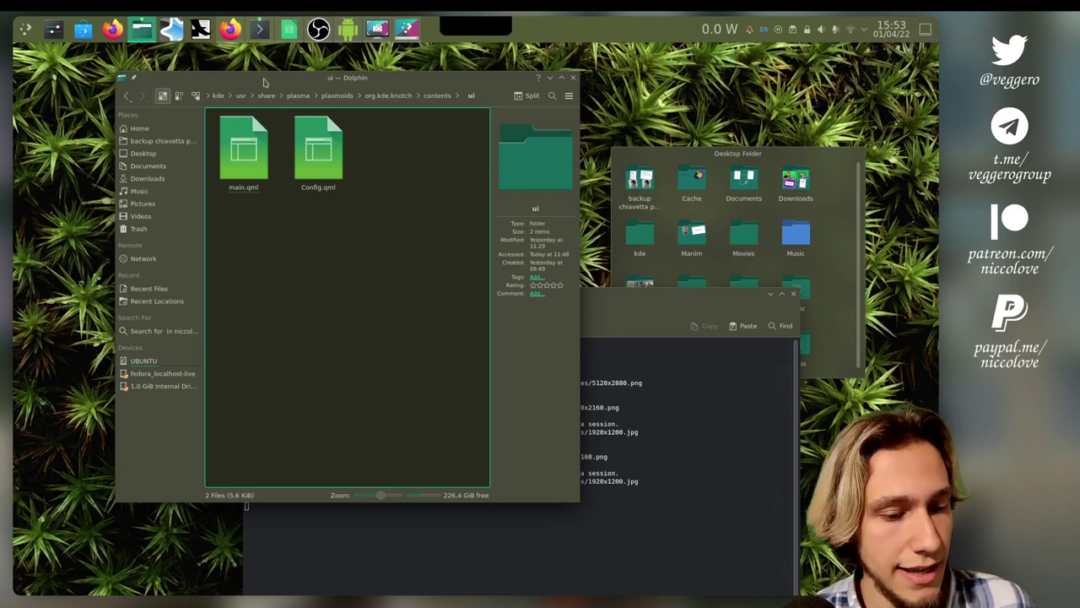
Open the Material You dark scheme in the Colors editor and enlarge the editor window
click(53, 30)
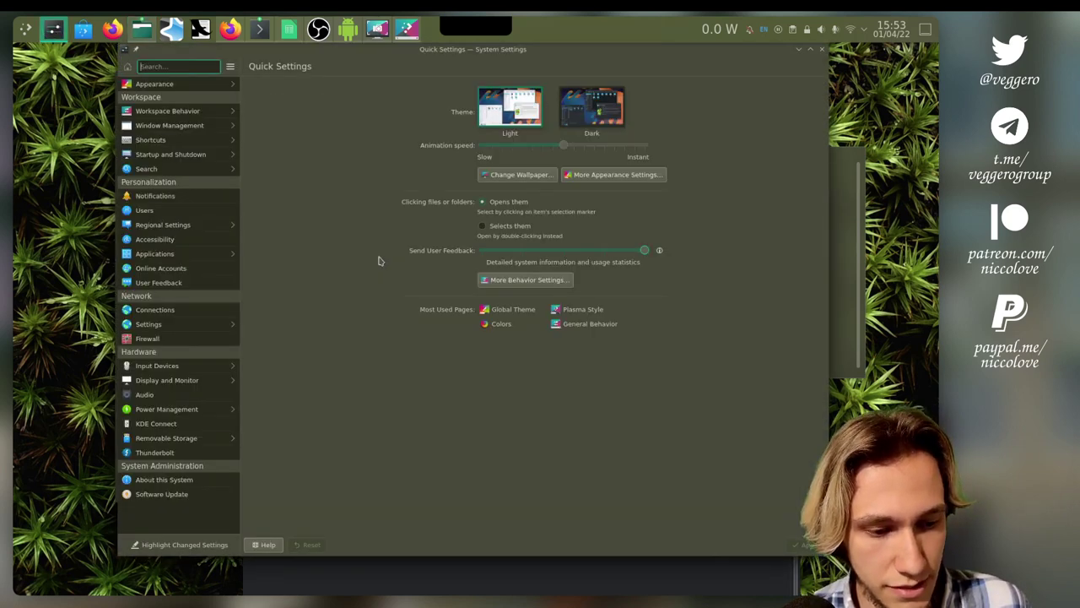
click(501, 323)
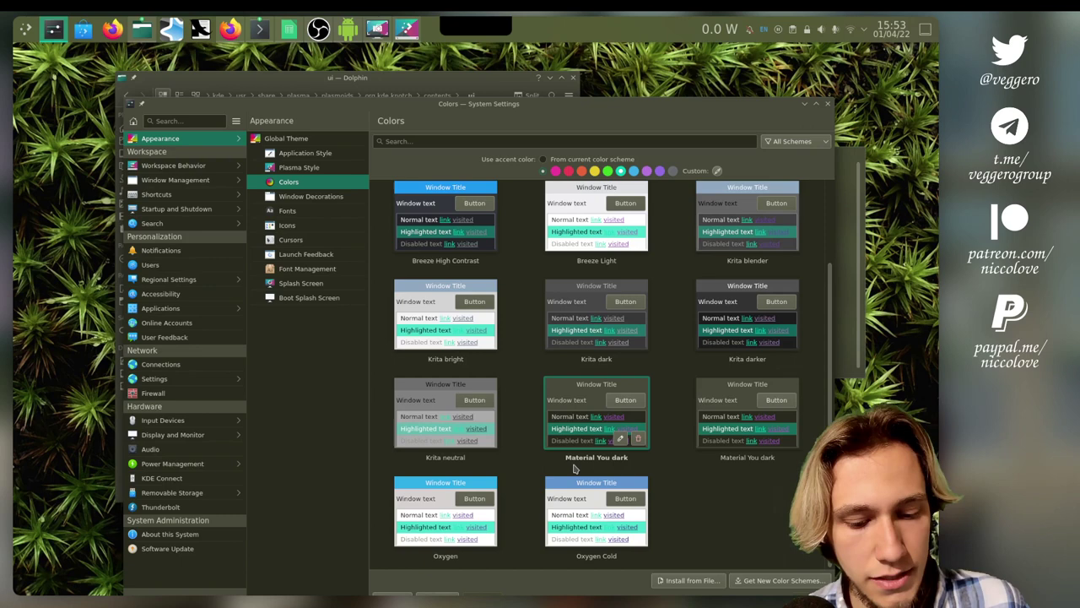
click(622, 440)
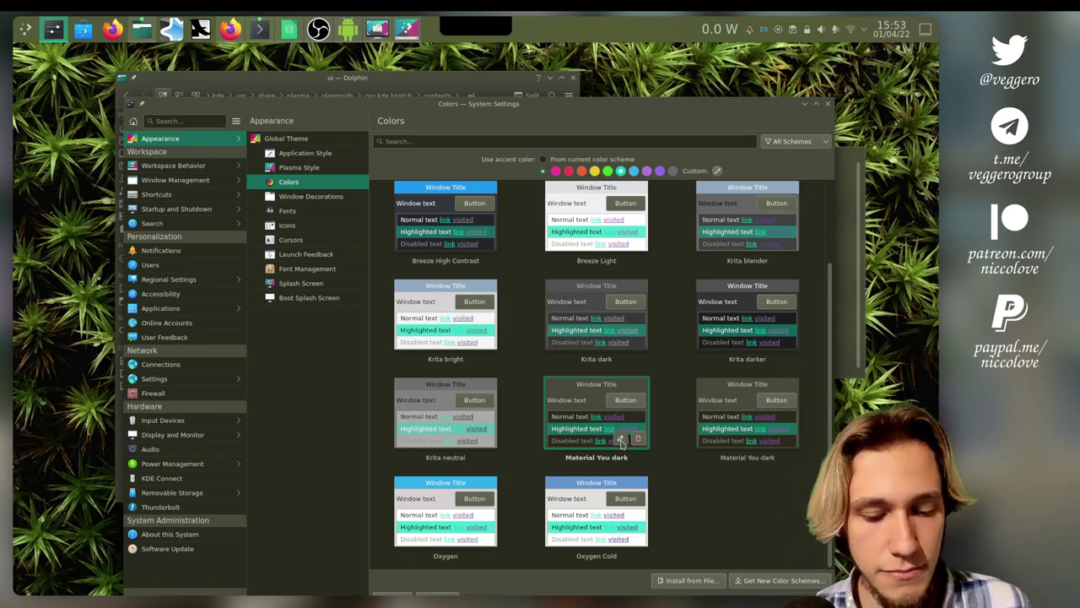
drag(611, 400, 710, 503)
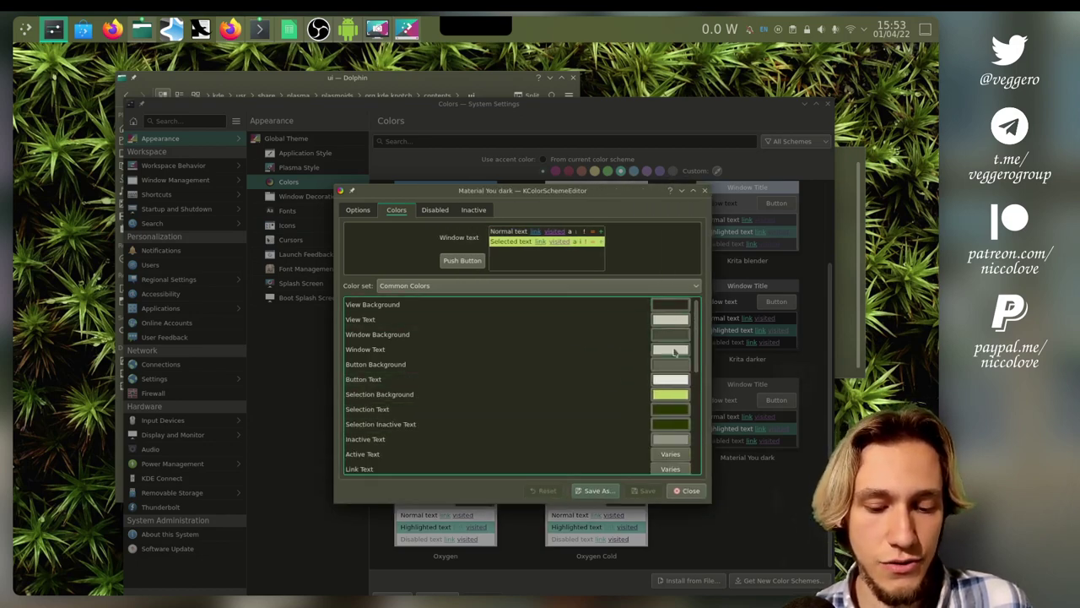
key(super+ctrl+Down)
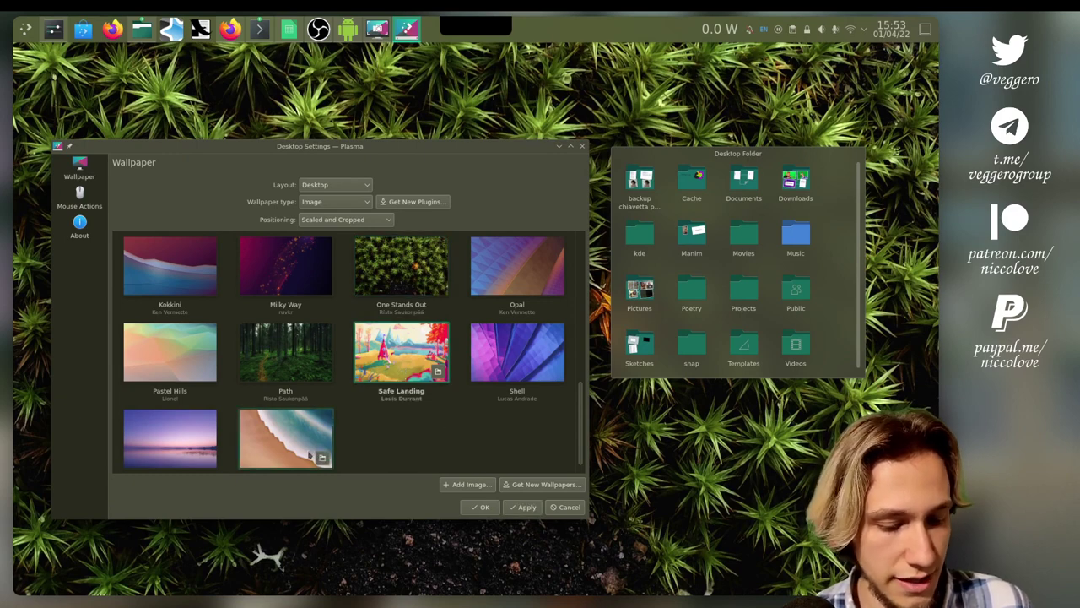
Apply the summer 1am wallpaper, then close the Material You dark scheme editor
click(181, 434)
click(525, 507)
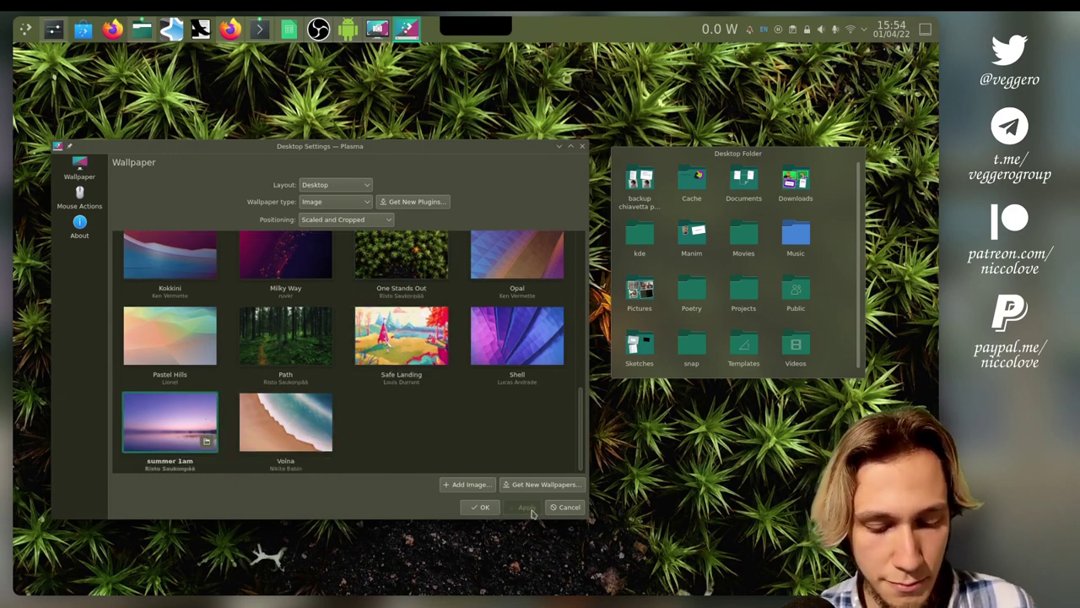
key(super+ctrl+Up)
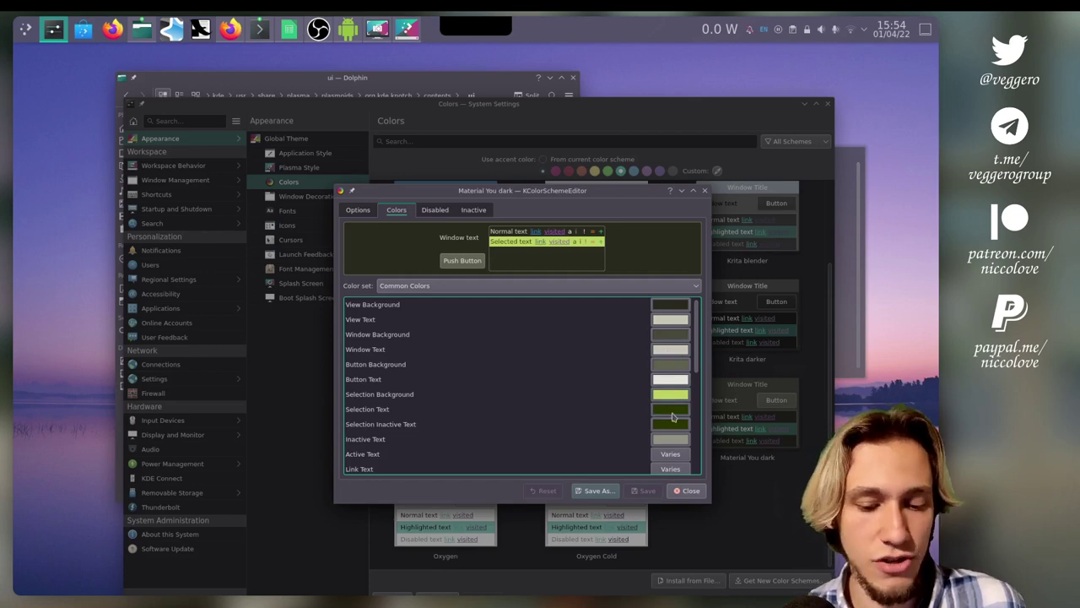
scroll(672, 417, down, 8)
scroll(673, 416, up, 3)
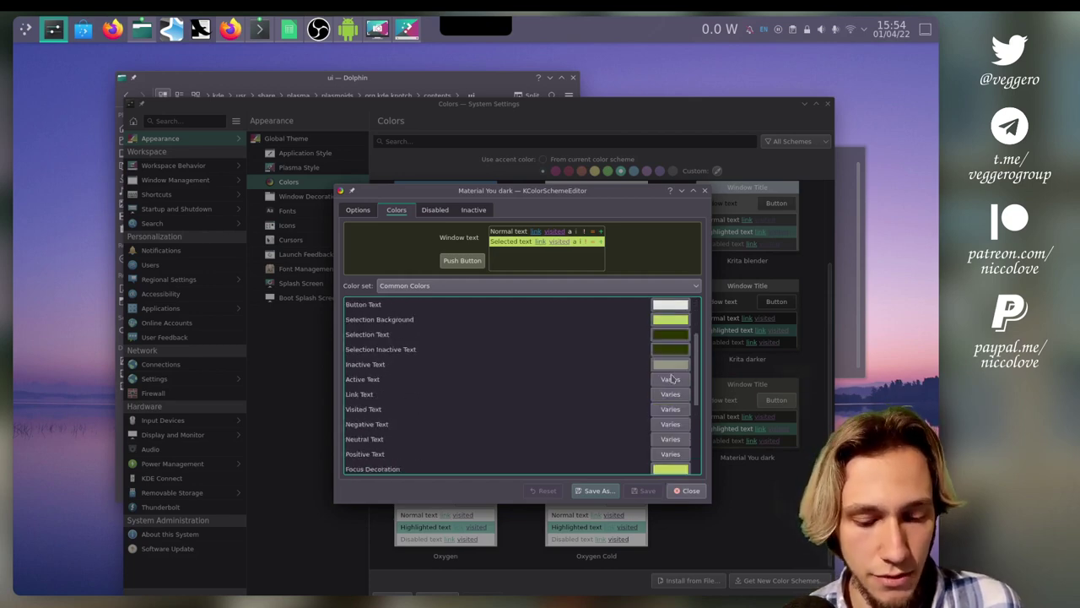
click(689, 489)
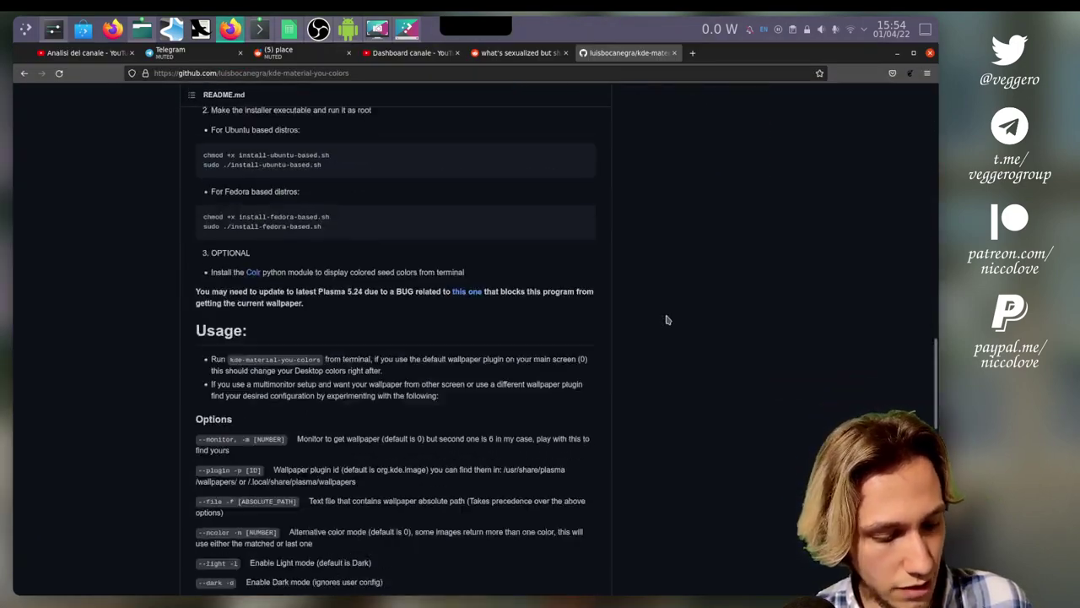
Scroll to the README's Usage section and highlight the --light option
scroll(667, 319, down, 2)
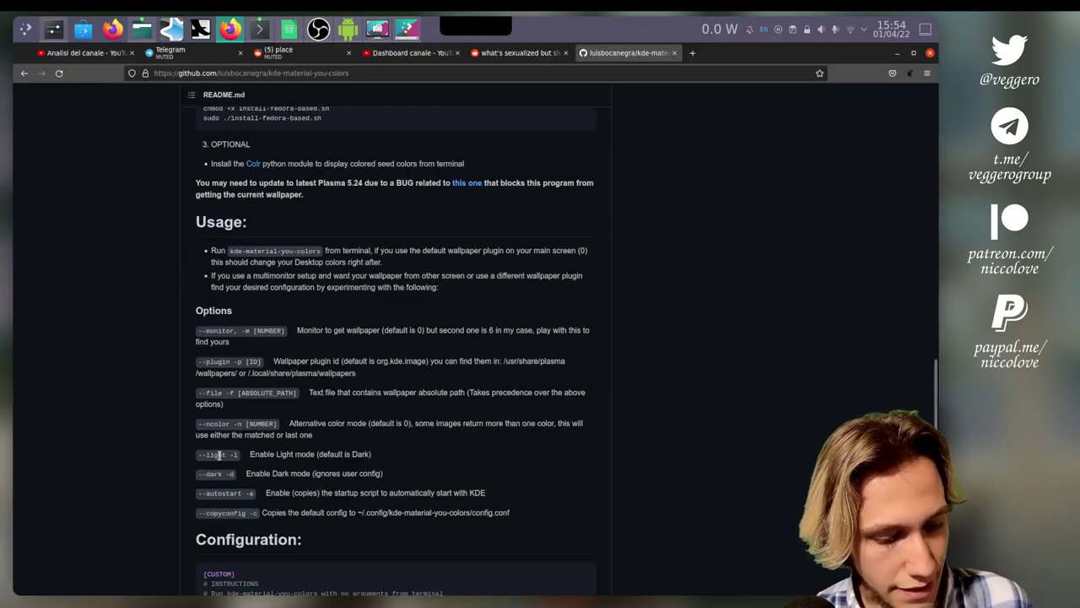
drag(236, 454, 270, 463)
click(293, 453)
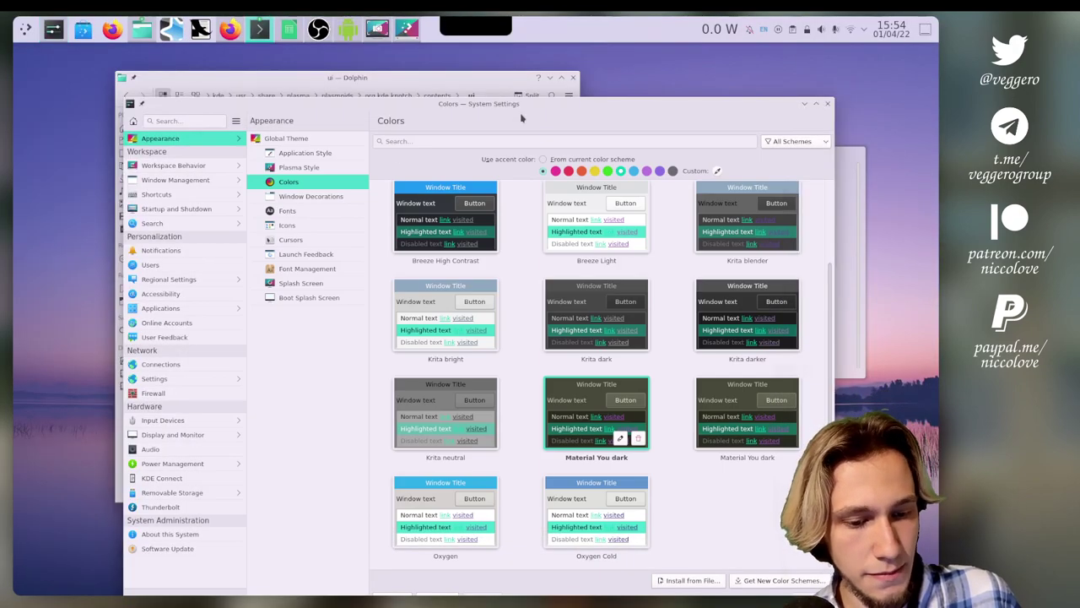
Run kde-material-you-colors -l in Konsole, then apply the Milky Way and Ice Cold wallpapers
click(521, 118)
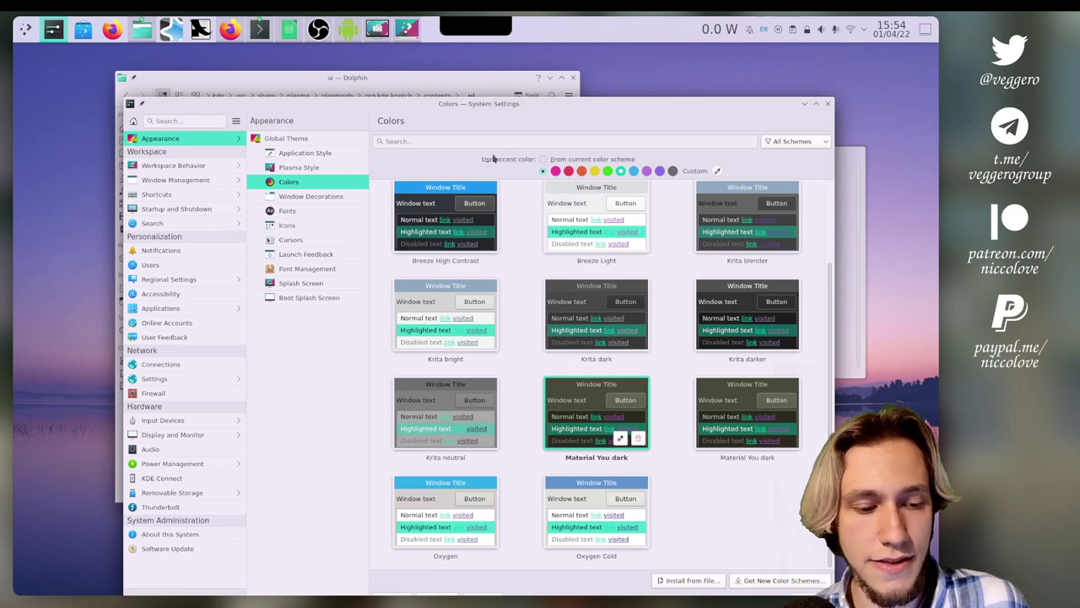
key(alt+Tab)
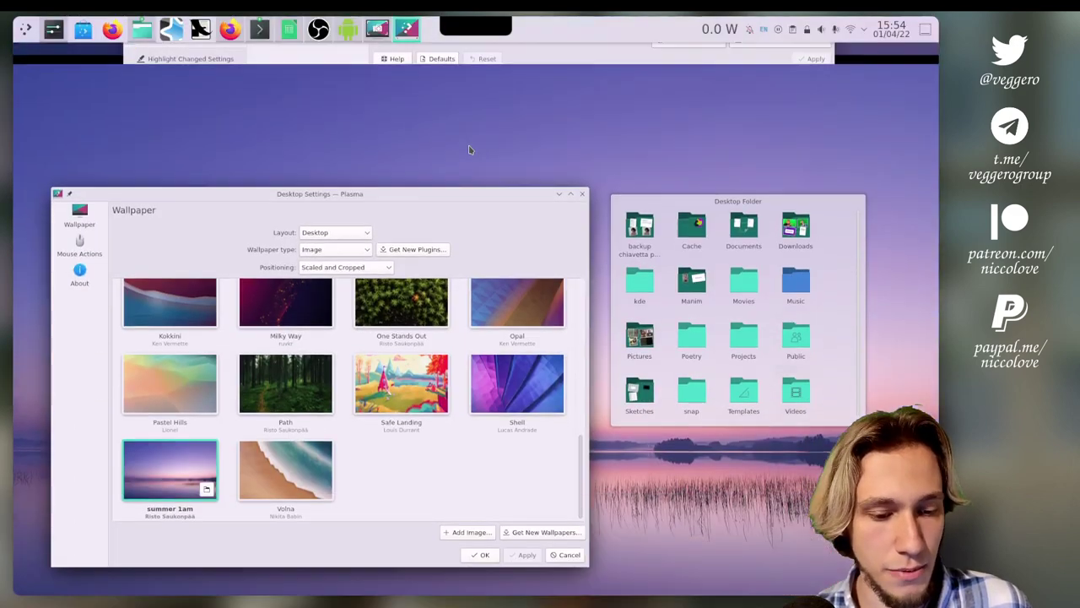
scroll(464, 342, up, 3)
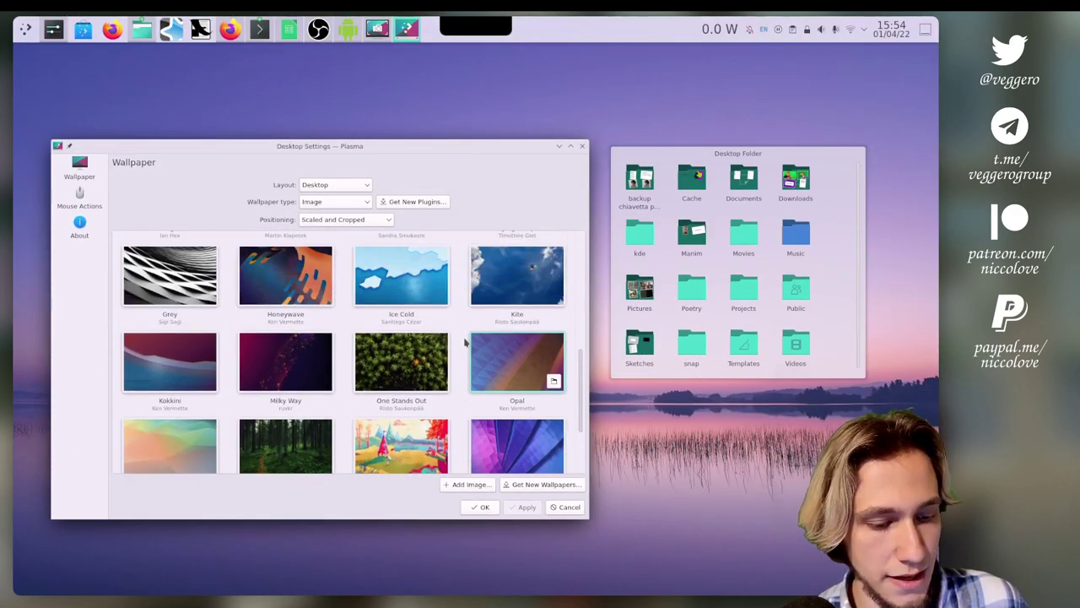
click(287, 346)
click(484, 507)
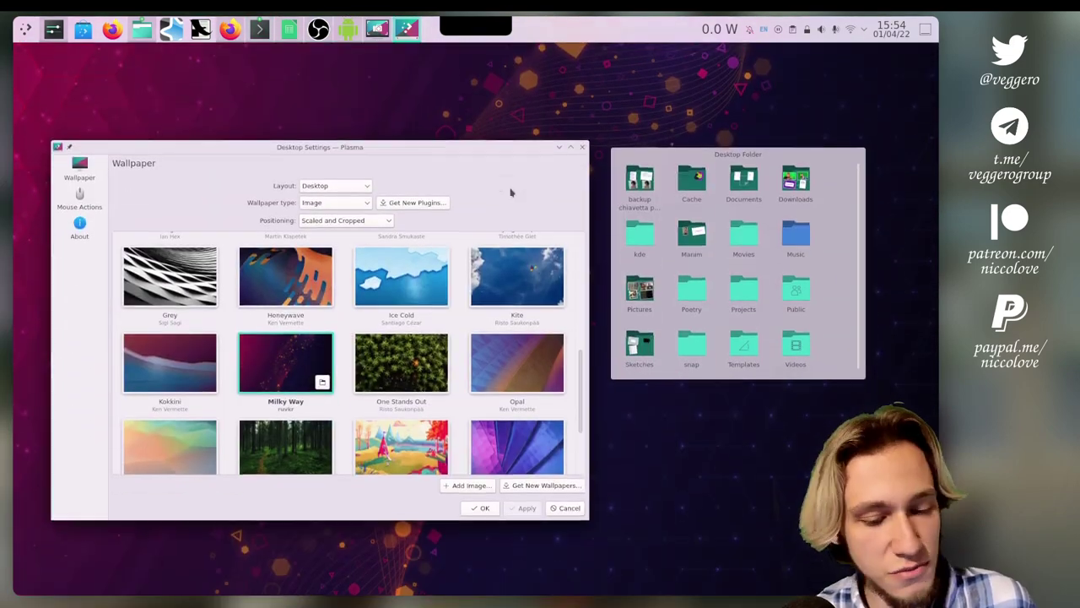
click(401, 276)
click(523, 507)
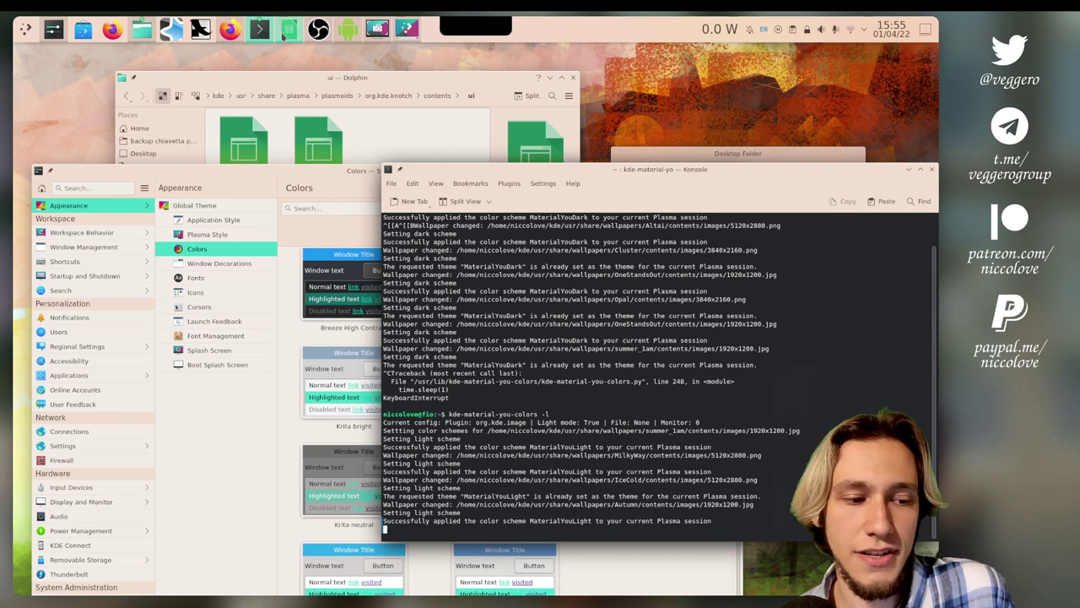
Raise the System Settings Colors window above the terminal and drag it to the right
click(20, 34)
click(20, 34)
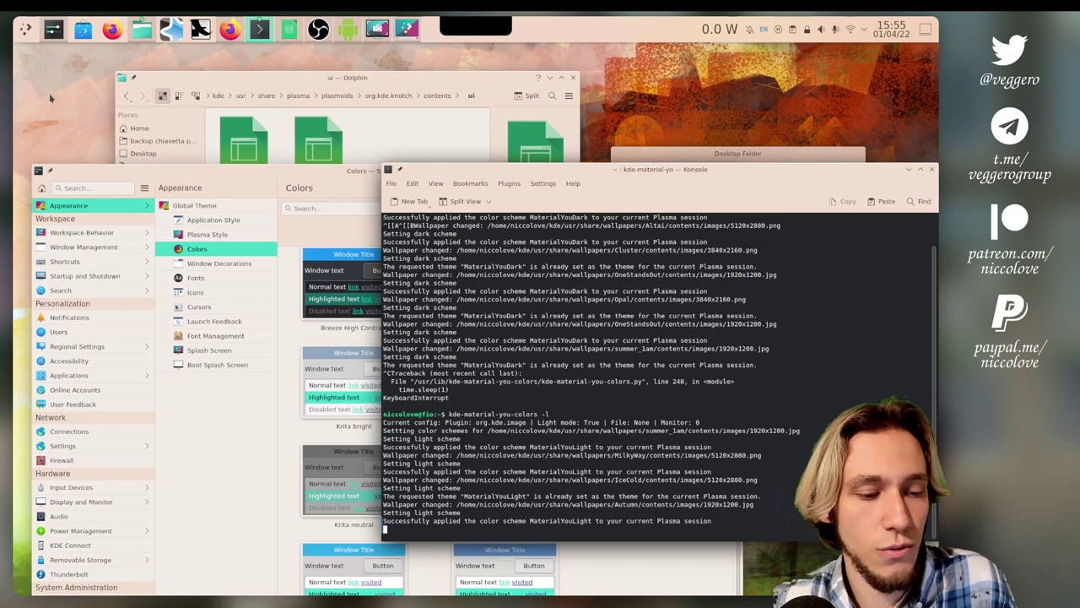
click(84, 172)
drag(84, 172, 487, 177)
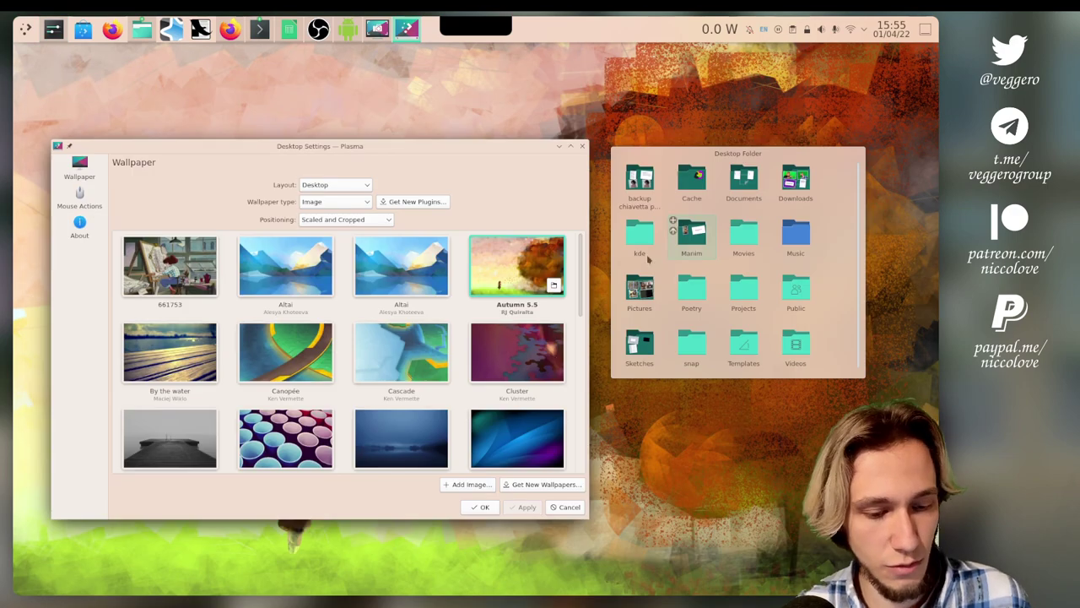
Scroll the wallpaper grid and shift the Colors window down-left so Dolphin and the terminal show
scroll(281, 346, down, 2)
scroll(281, 346, up, 2)
scroll(281, 346, down, 6)
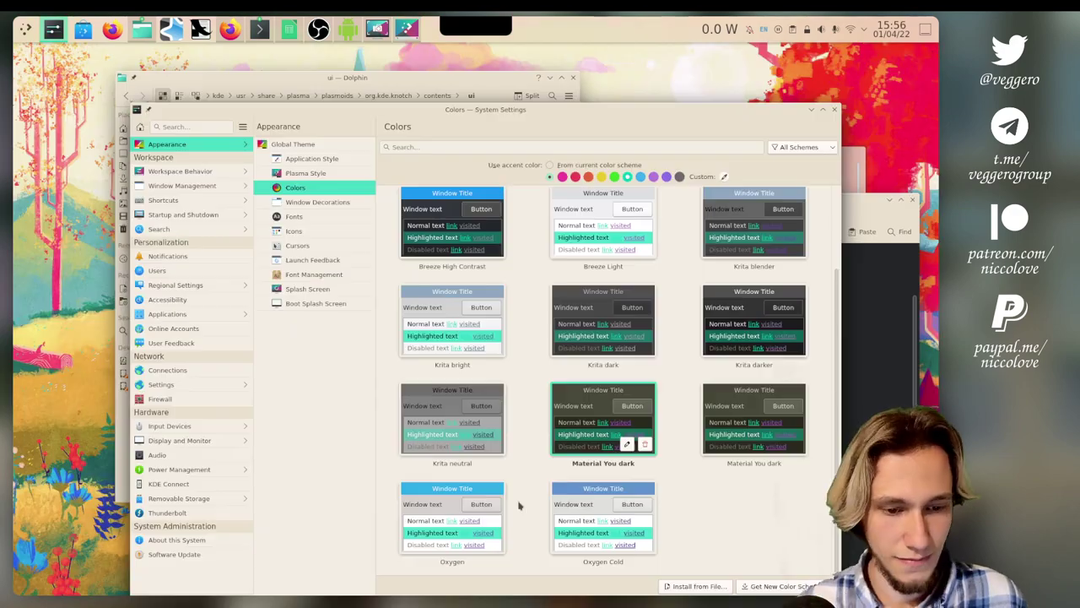
drag(519, 505, 389, 607)
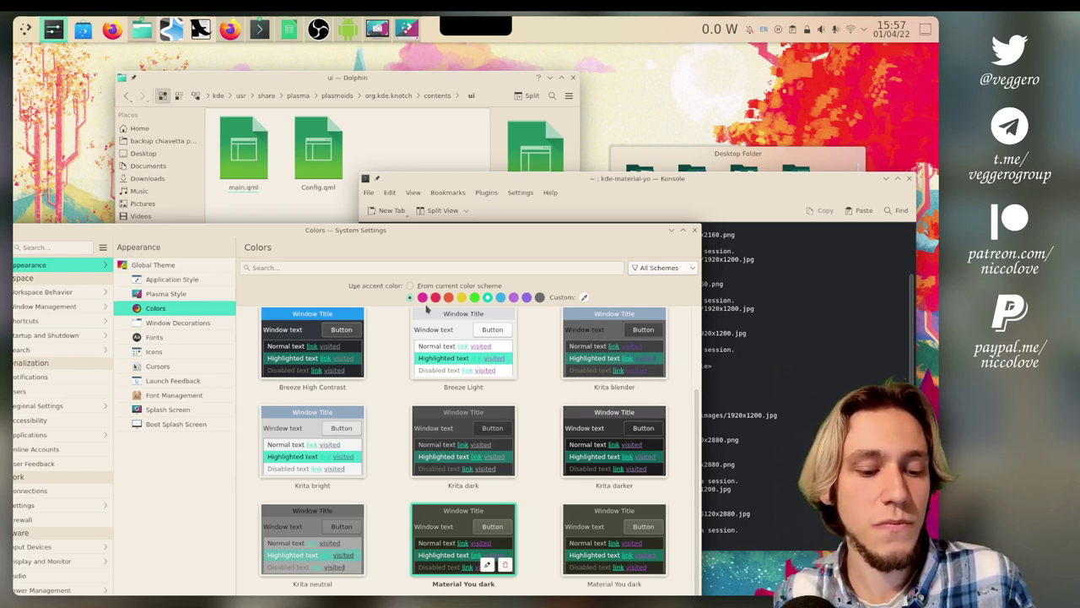
Choose yellow as the accent colour after trying pink, and move the window fully into view
click(422, 298)
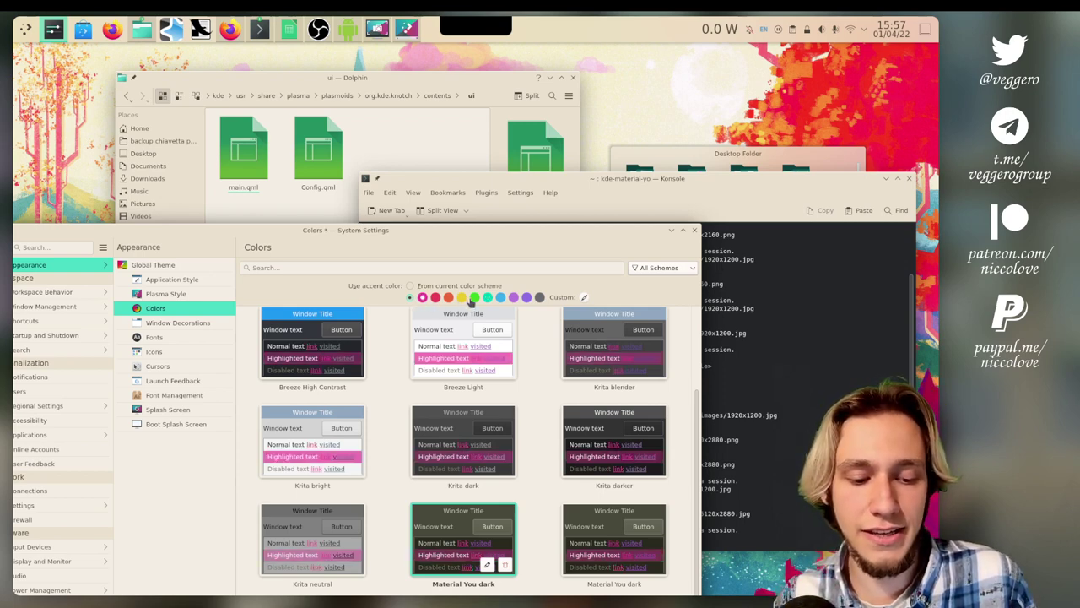
click(460, 297)
drag(488, 232, 493, 157)
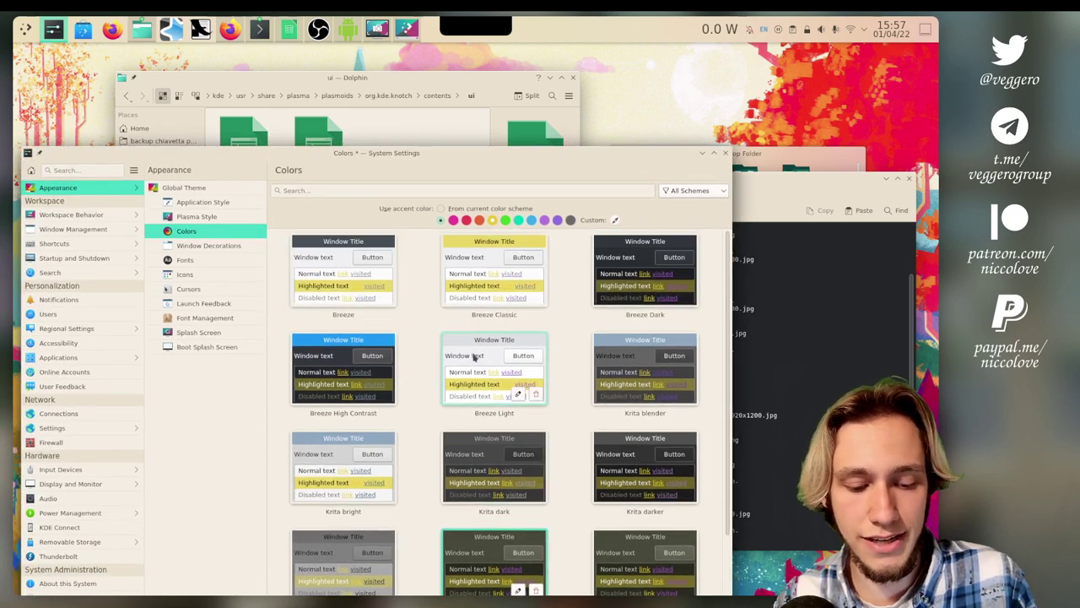